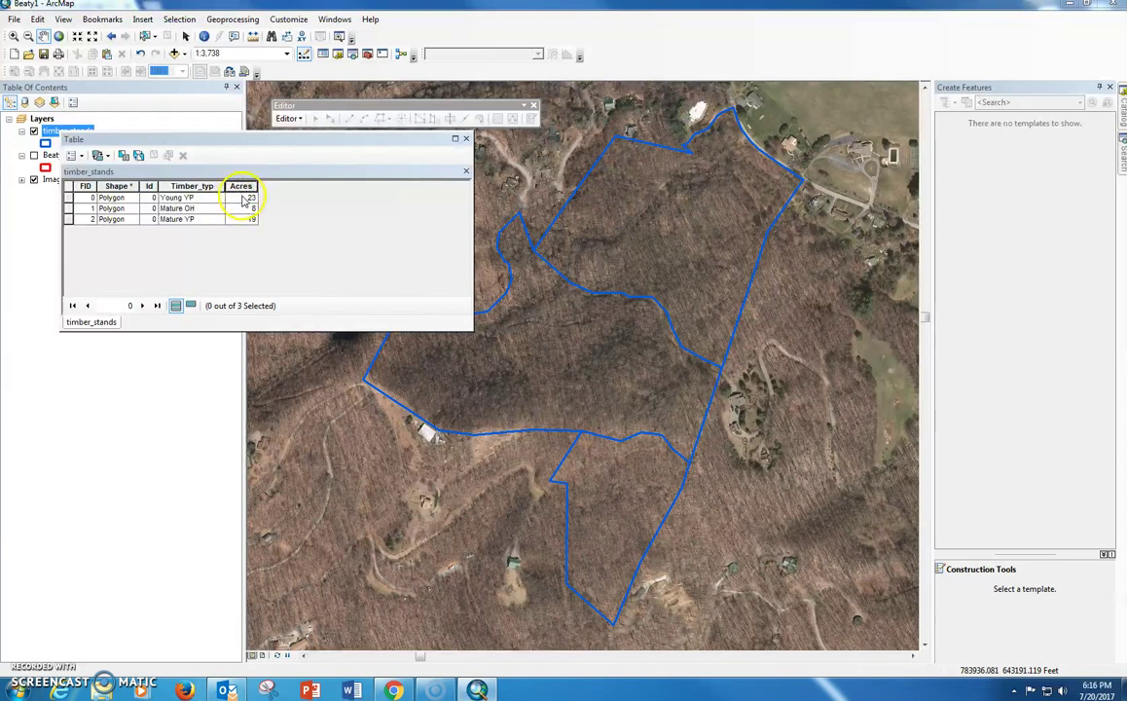
# - Close the timber_stands attribute table, leaving the three stand polygons over the orthoimagery
pyautogui.rightClick(239, 185)
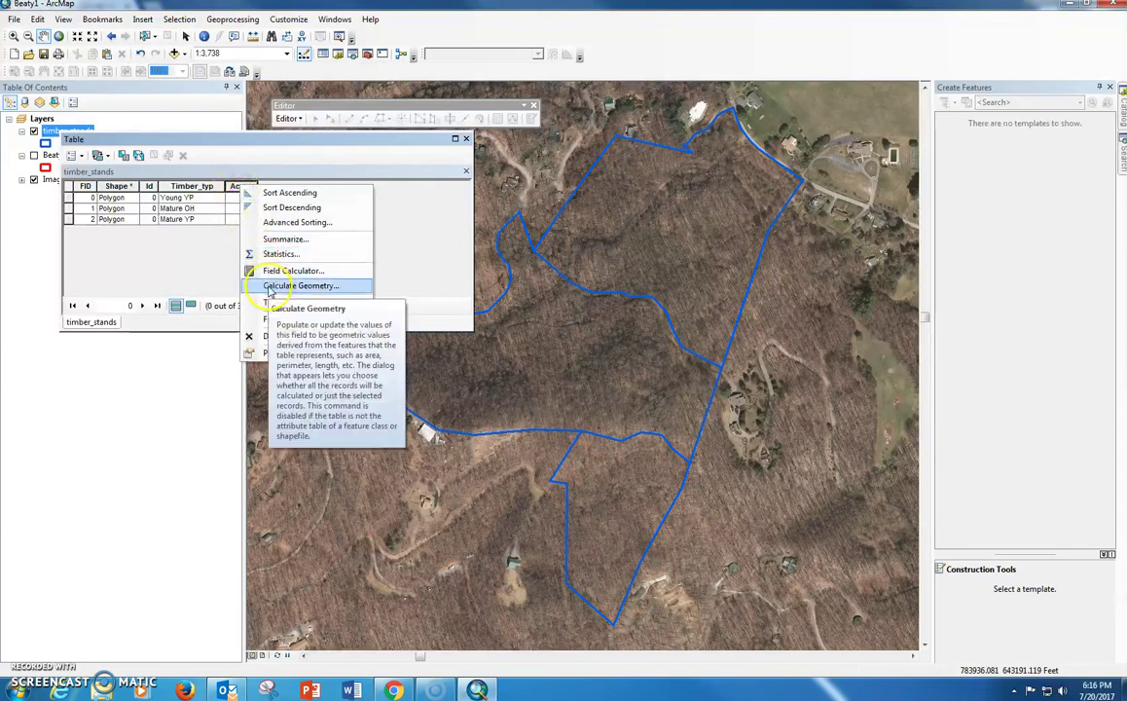
pyautogui.click(167, 274)
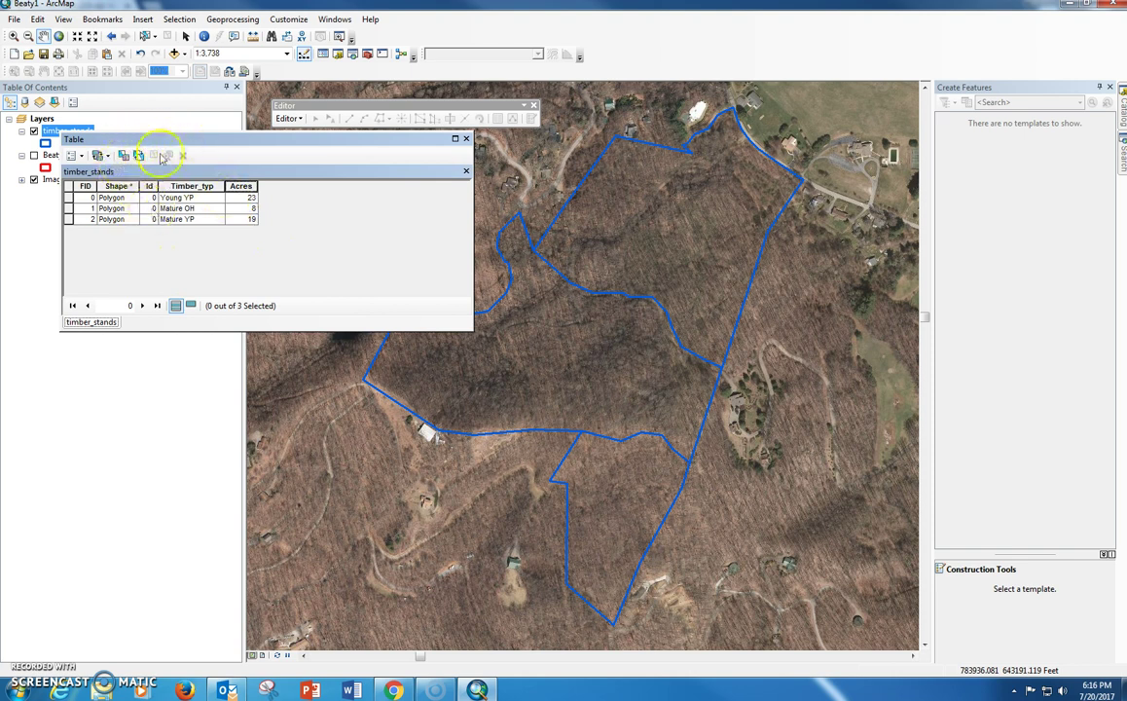
pyautogui.click(467, 141)
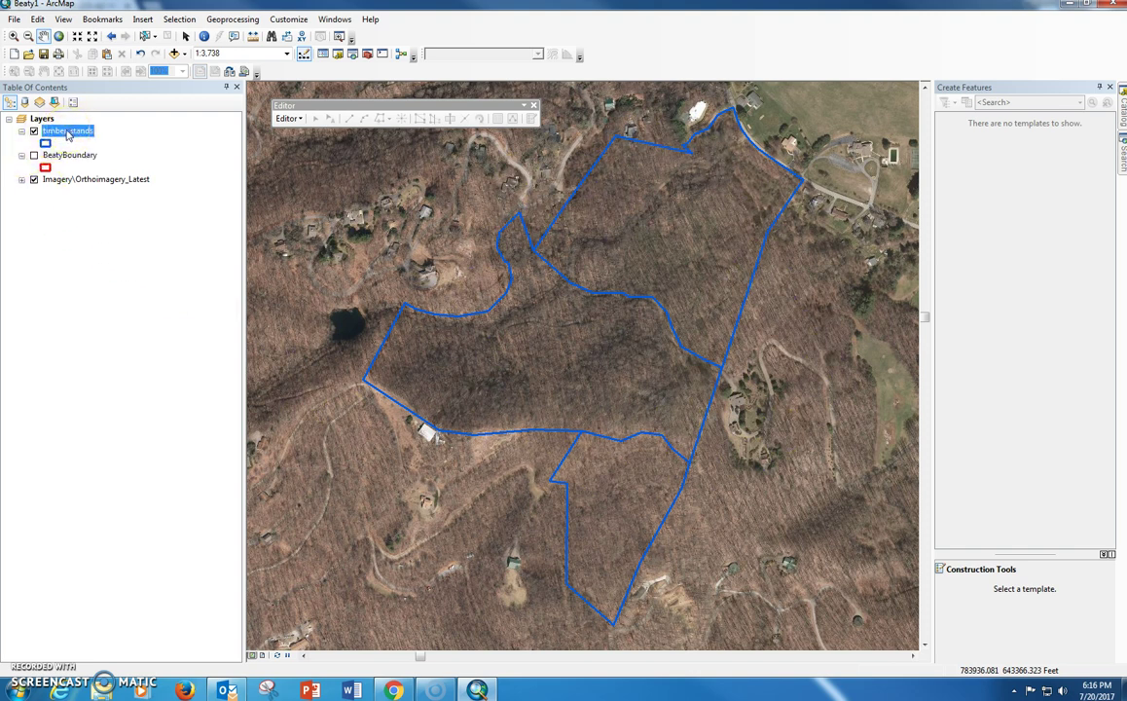
# - Open Layer Properties for the timber_stands layer from the Table of Contents
pyautogui.rightClick(67, 133)
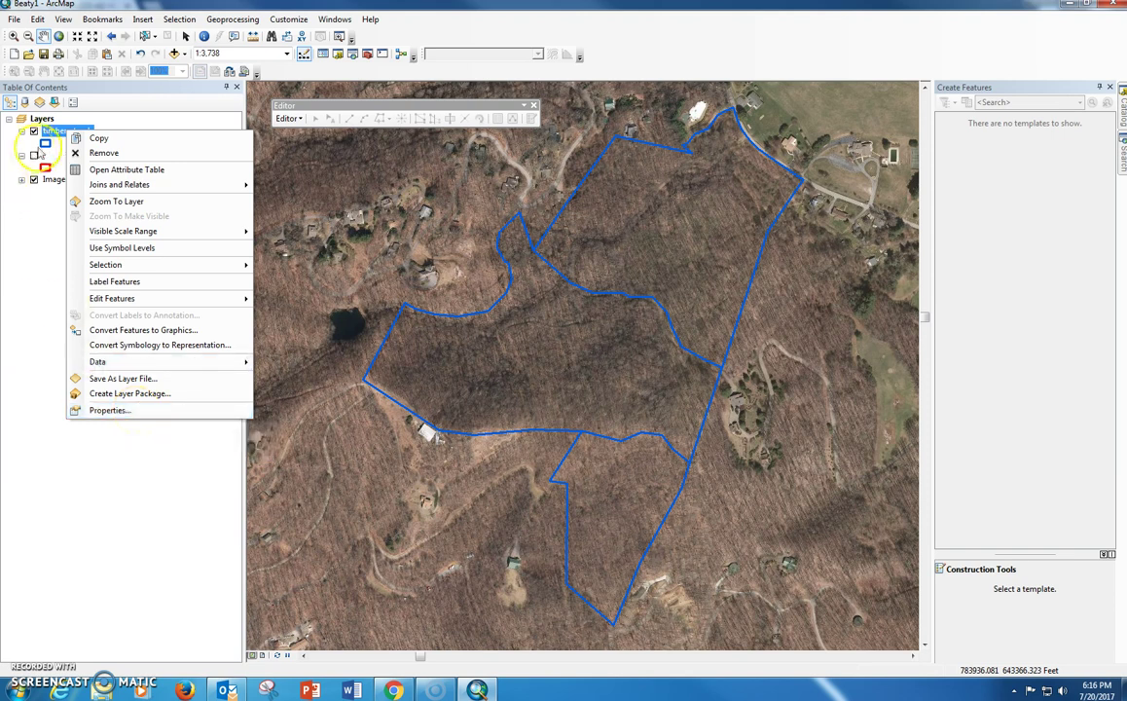
pyautogui.click(109, 412)
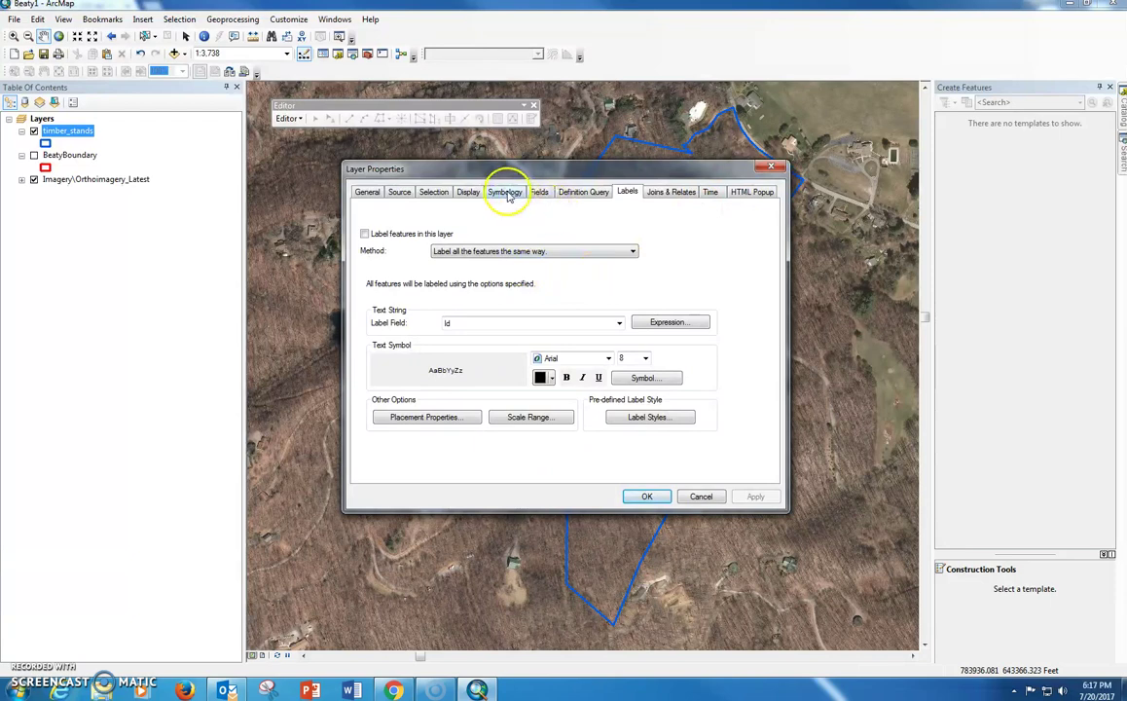
# - Symbolize timber_stands with Unique values on Timber_typ, turn off <all other values>, and add all values
pyautogui.click(505, 192)
pyautogui.moveTo(555, 169); pyautogui.dragTo(865, 27)
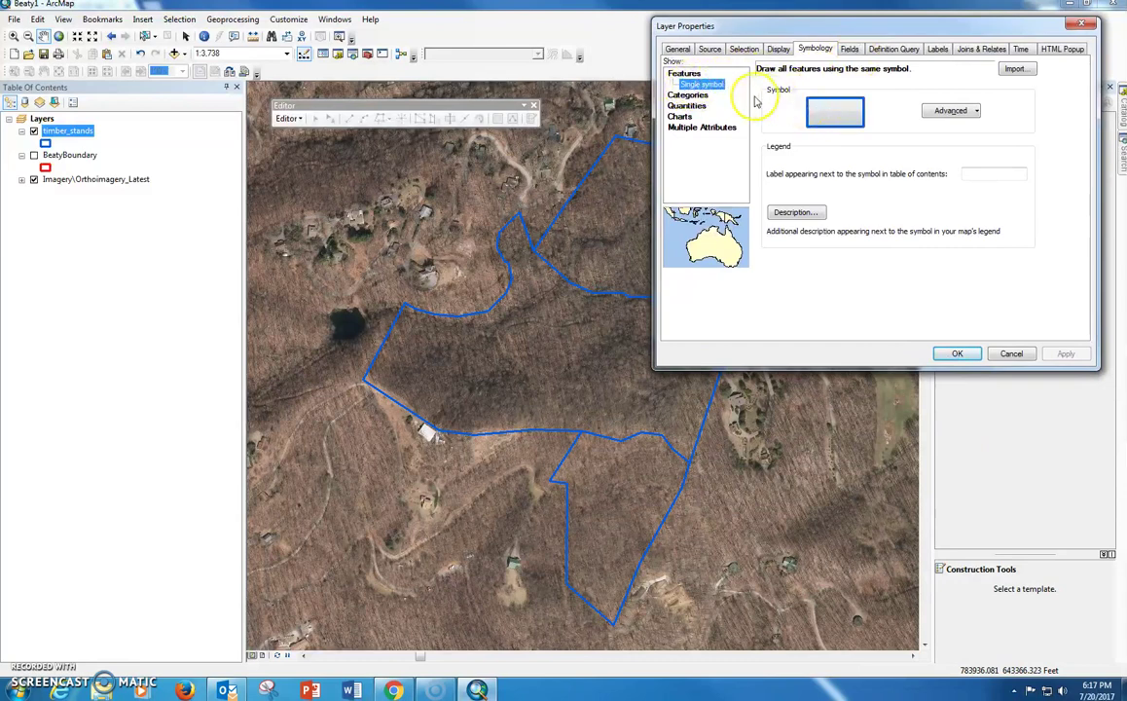
pyautogui.click(682, 95)
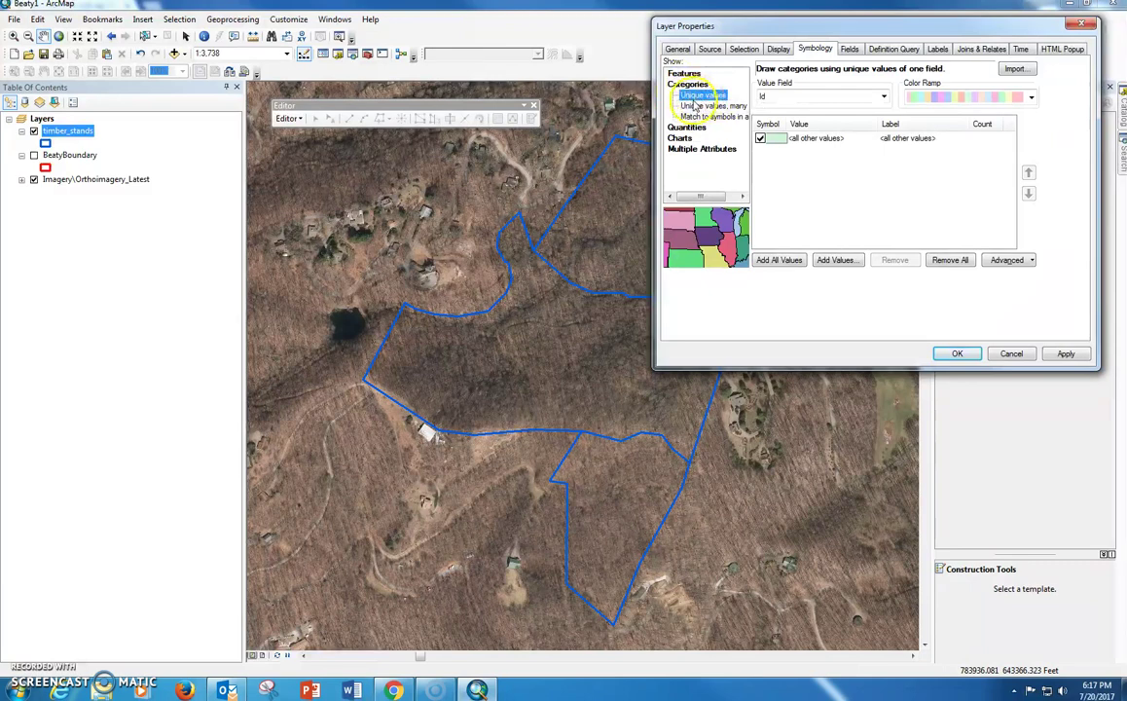
pyautogui.click(884, 98)
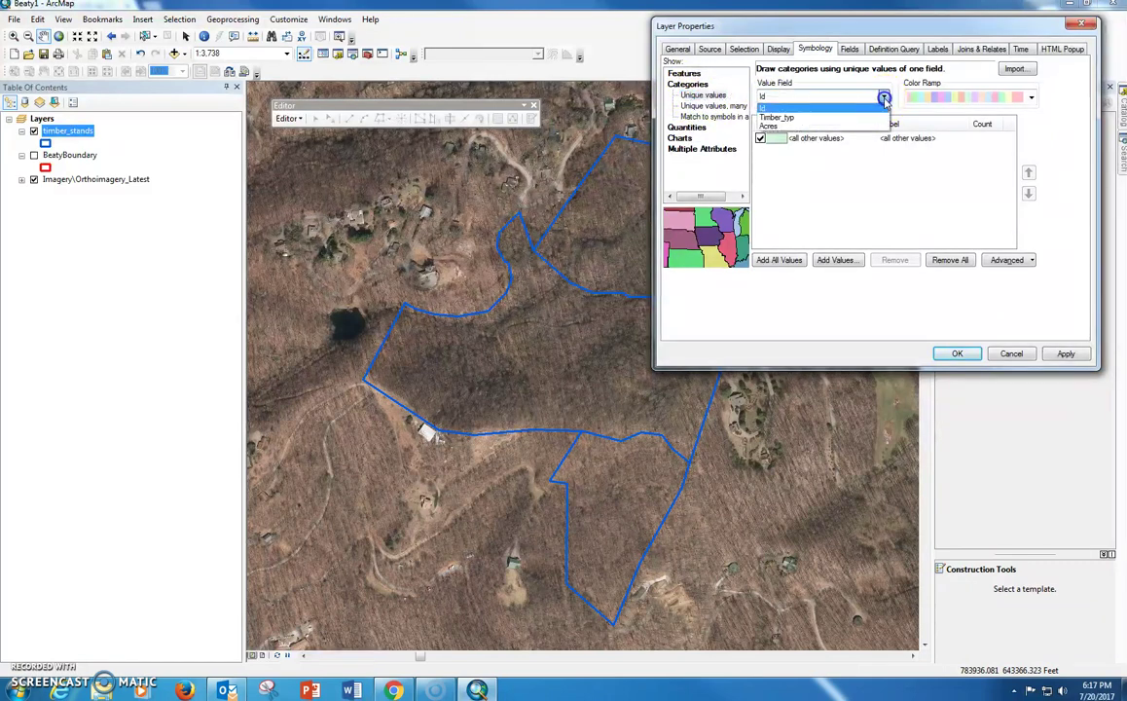
pyautogui.click(775, 116)
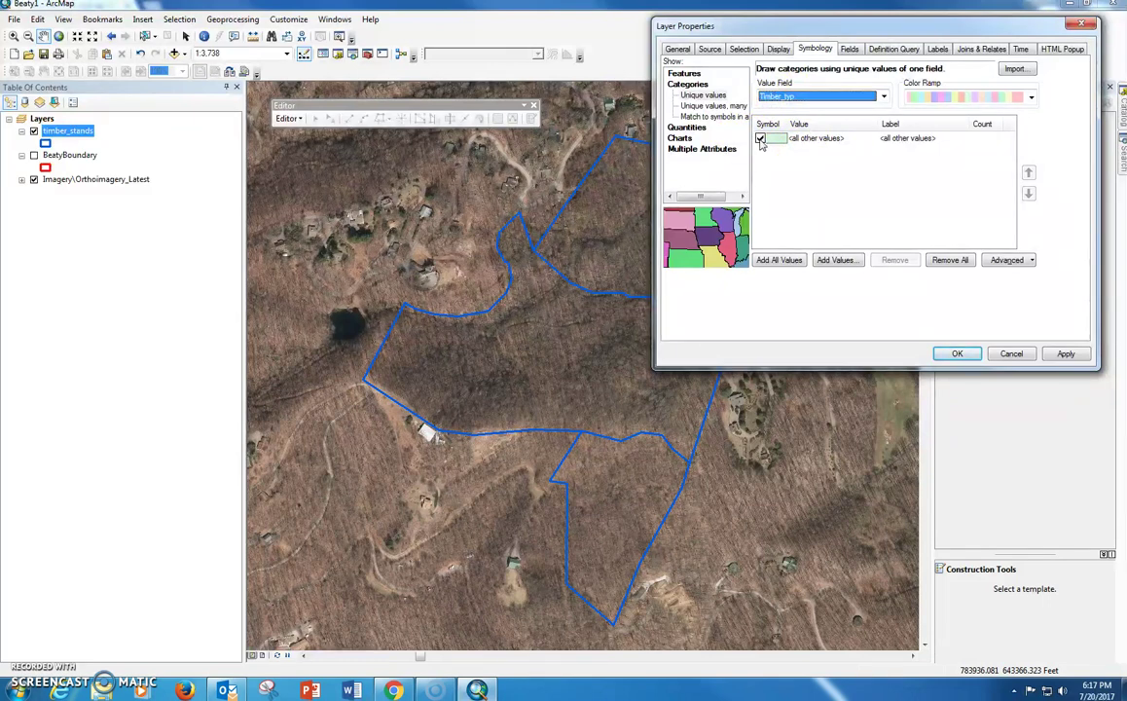
pyautogui.click(762, 139)
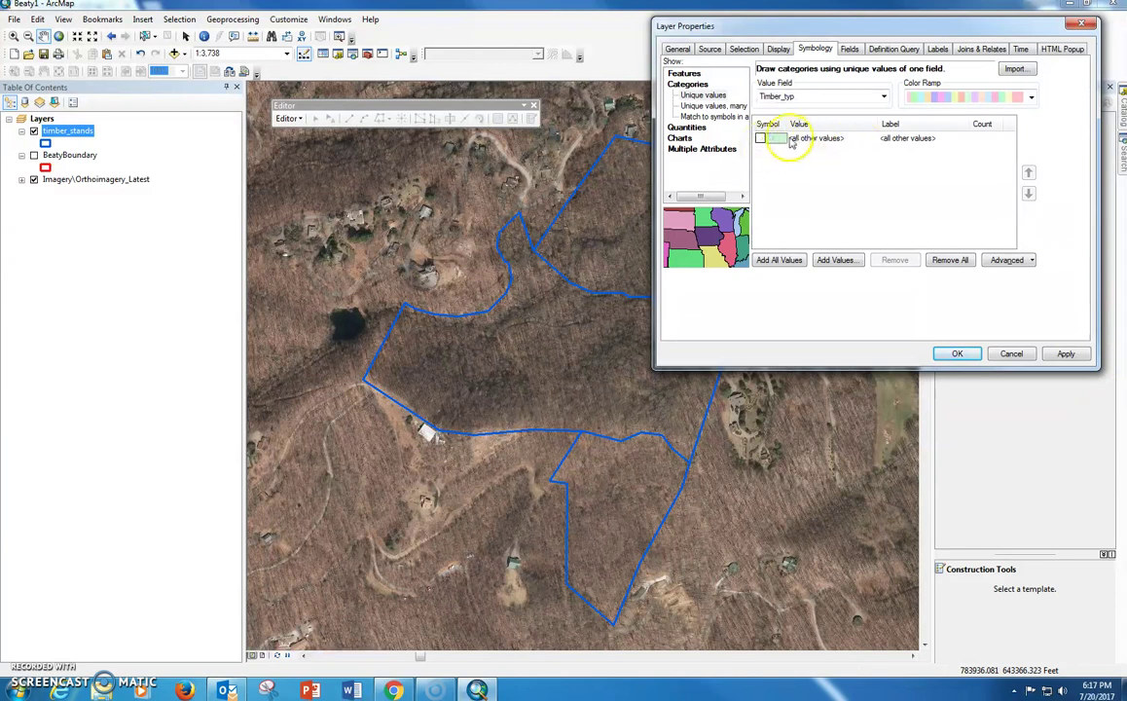
pyautogui.click(777, 261)
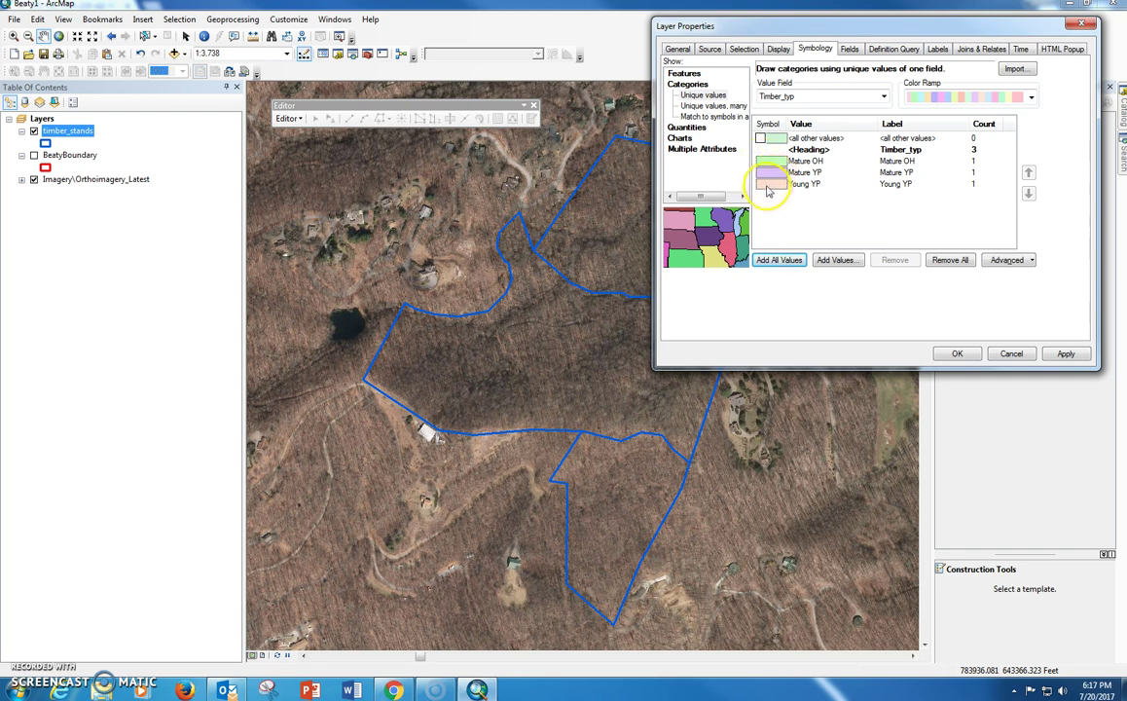
# - Give the Young YP category a pale yellow fill symbol
pyautogui.doubleClick(767, 187)
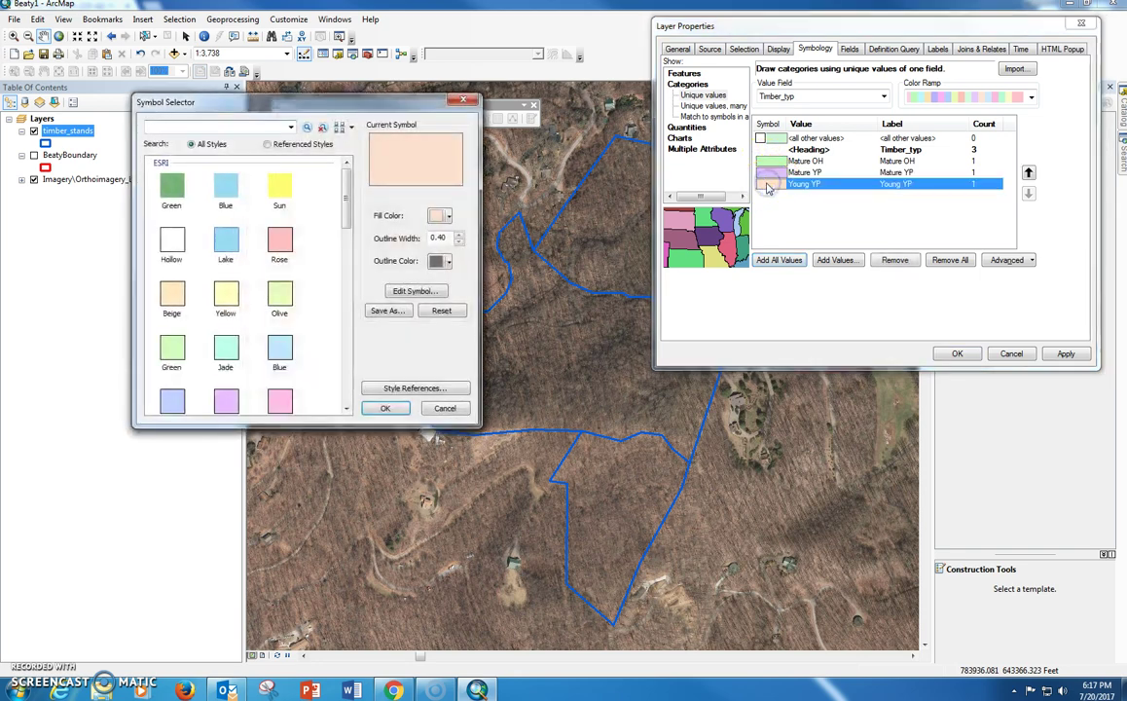
pyautogui.scroll(-2, 346, 213)
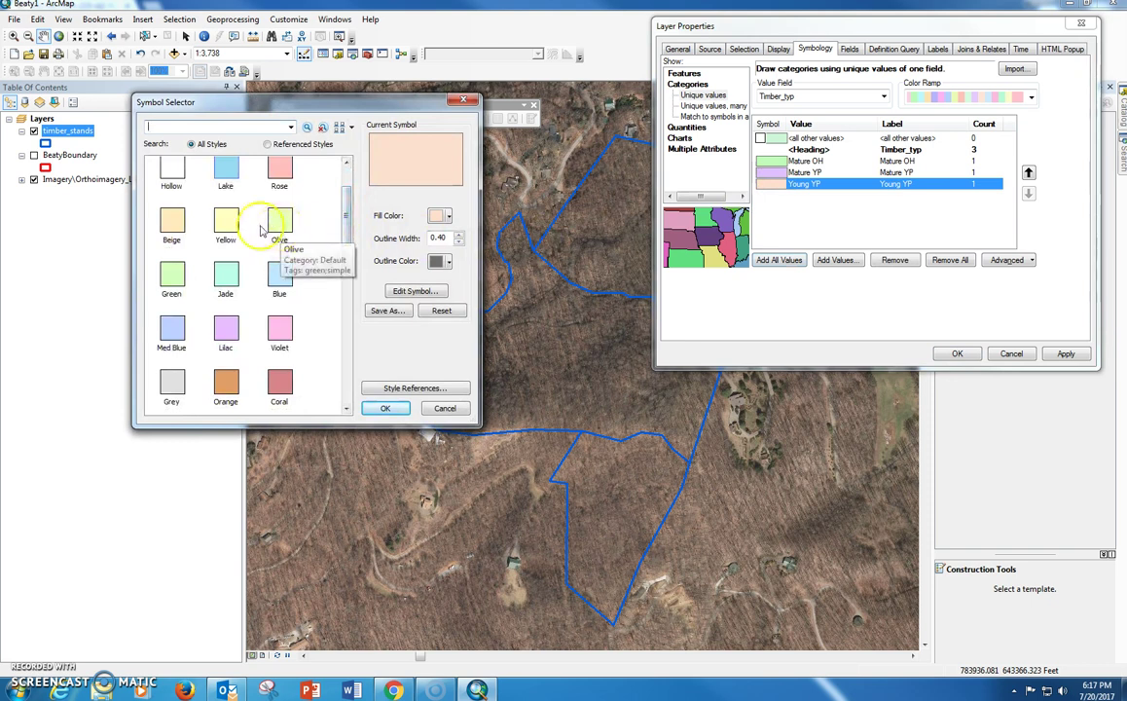
pyautogui.click(227, 226)
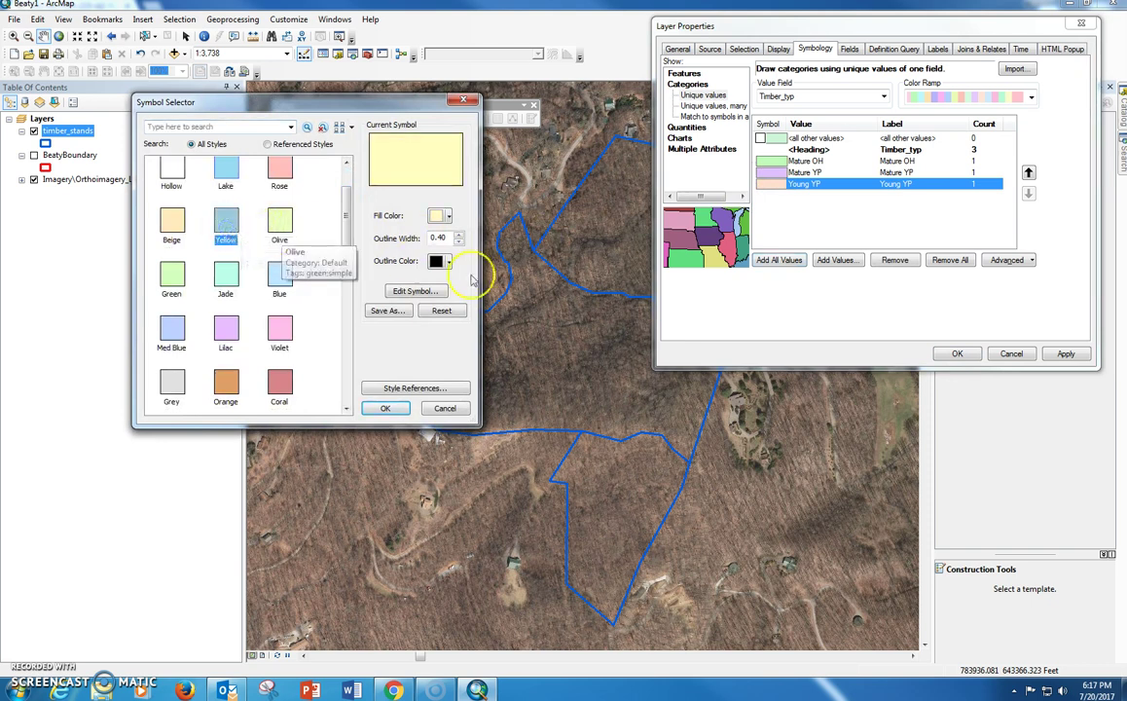
pyautogui.click(382, 409)
# - Give the Mature YP category a bright yellow fill colour
pyautogui.click(769, 172)
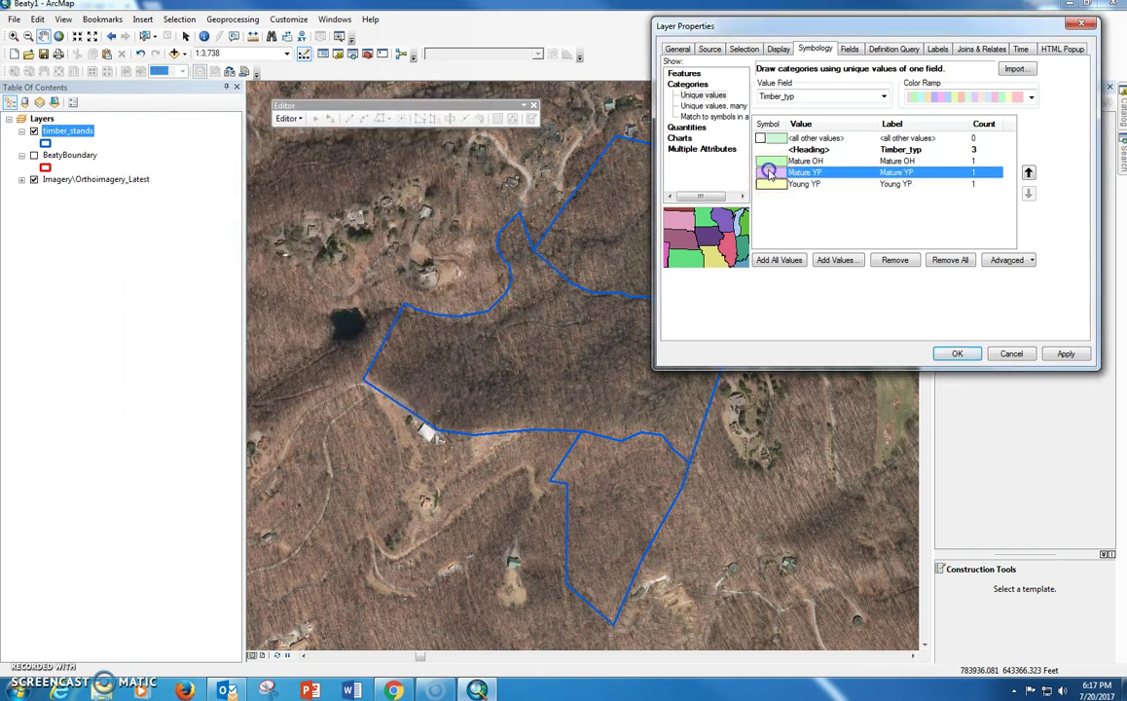
pyautogui.click(769, 172)
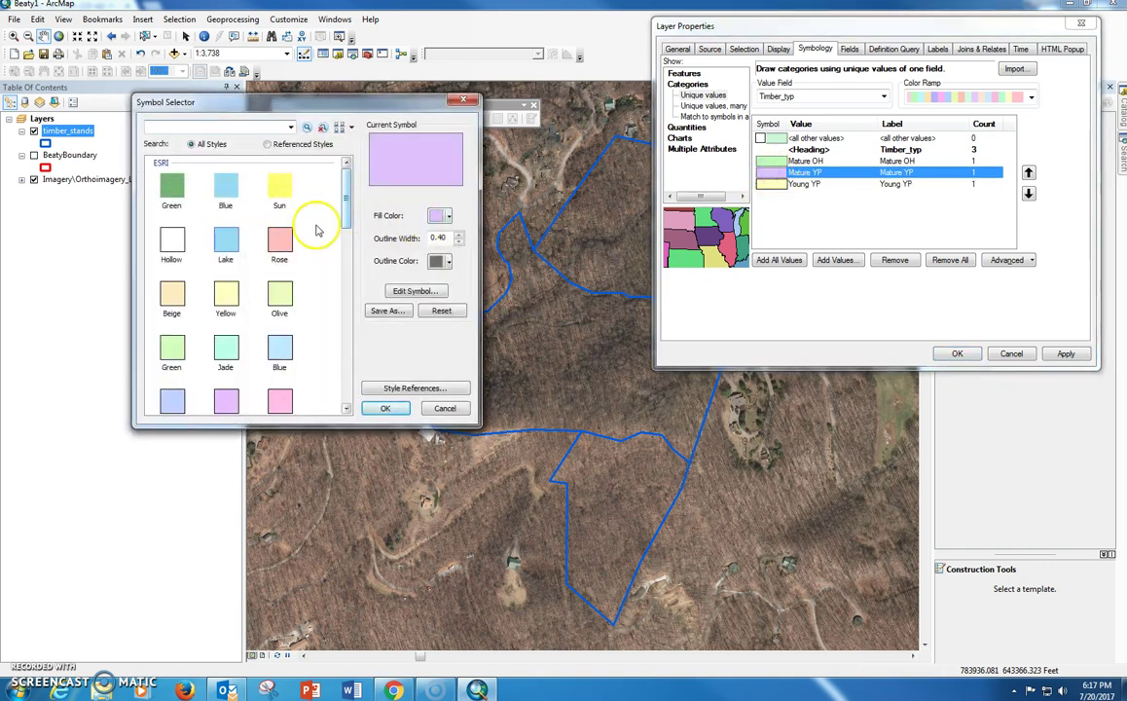
pyautogui.click(279, 294)
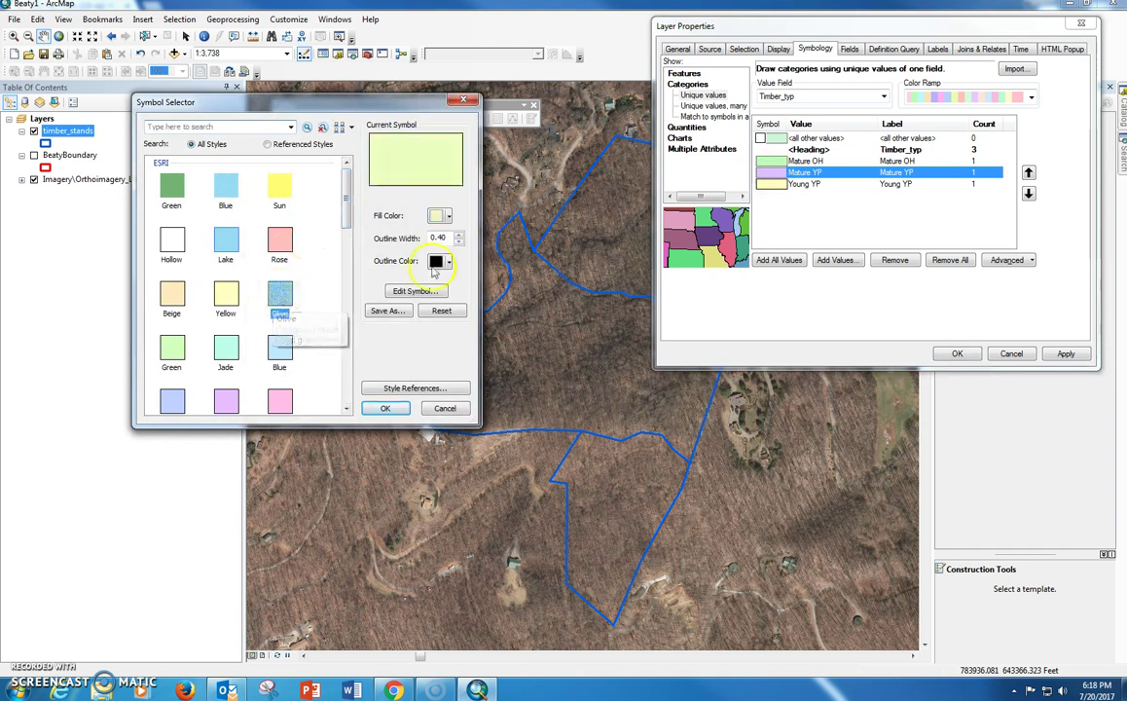
pyautogui.click(447, 215)
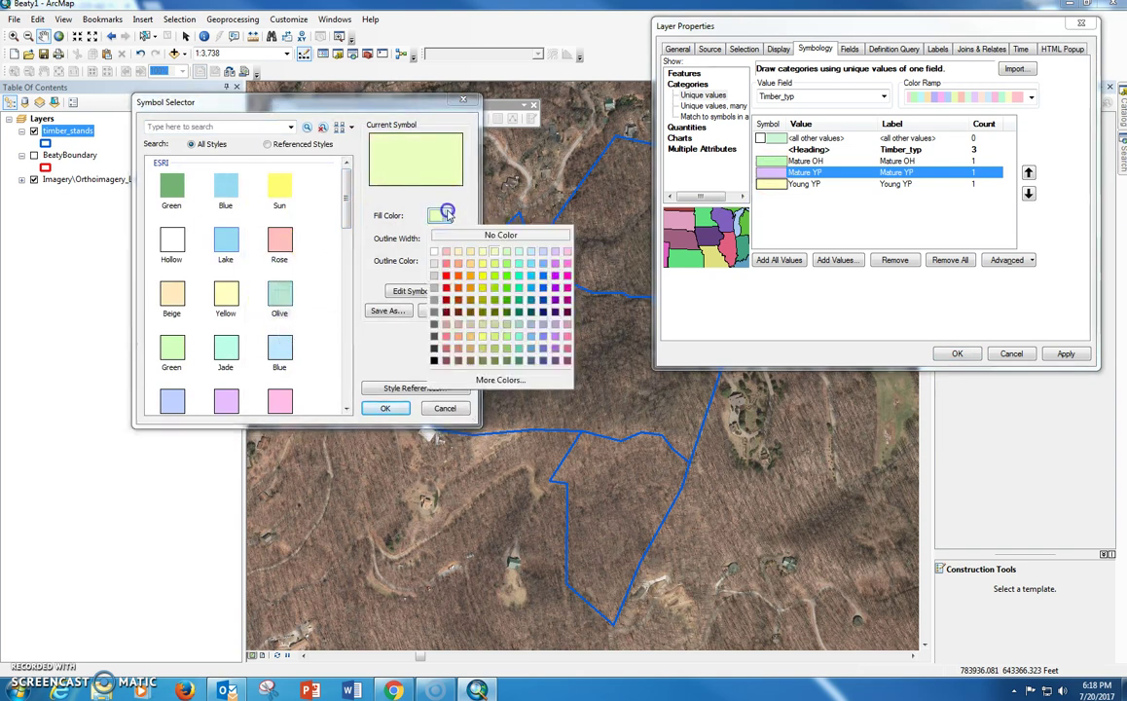
pyautogui.click(482, 277)
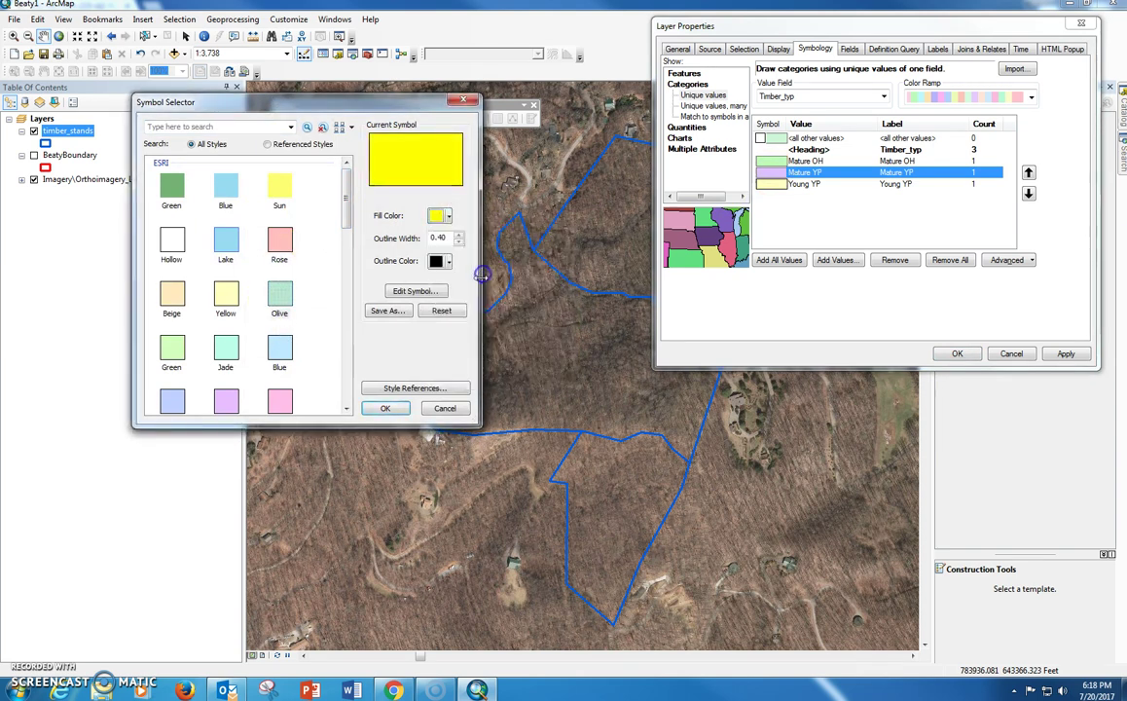
pyautogui.click(384, 408)
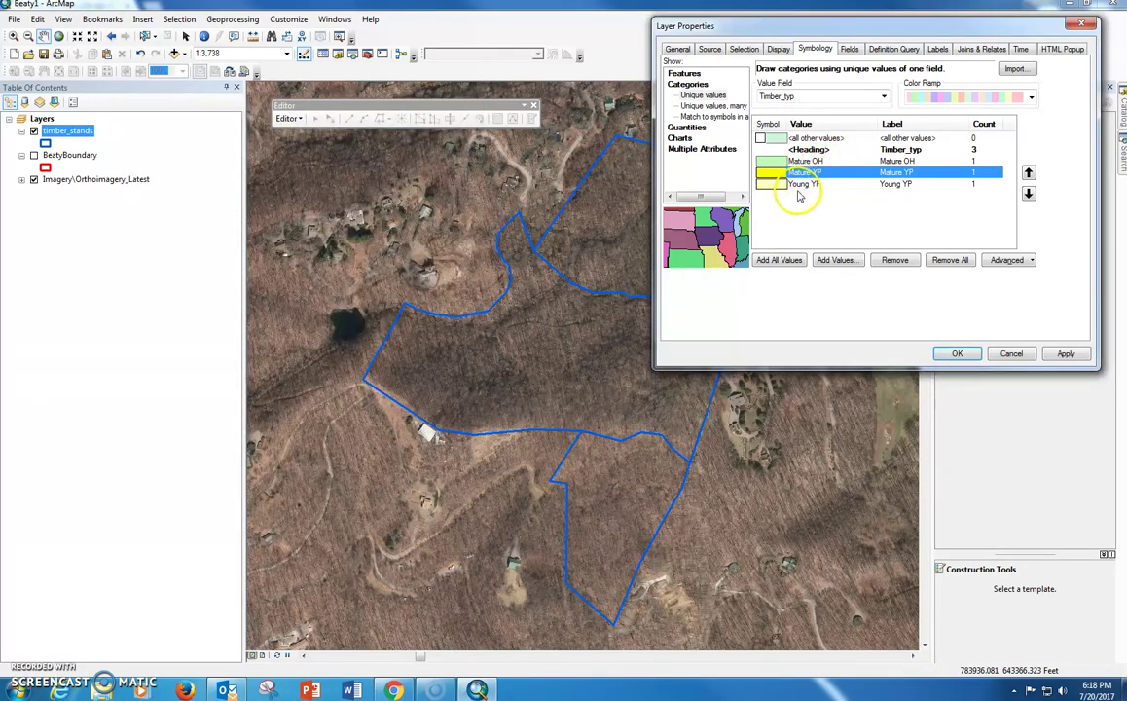
# - Give the Mature OH category a red fill colour
pyautogui.click(771, 162)
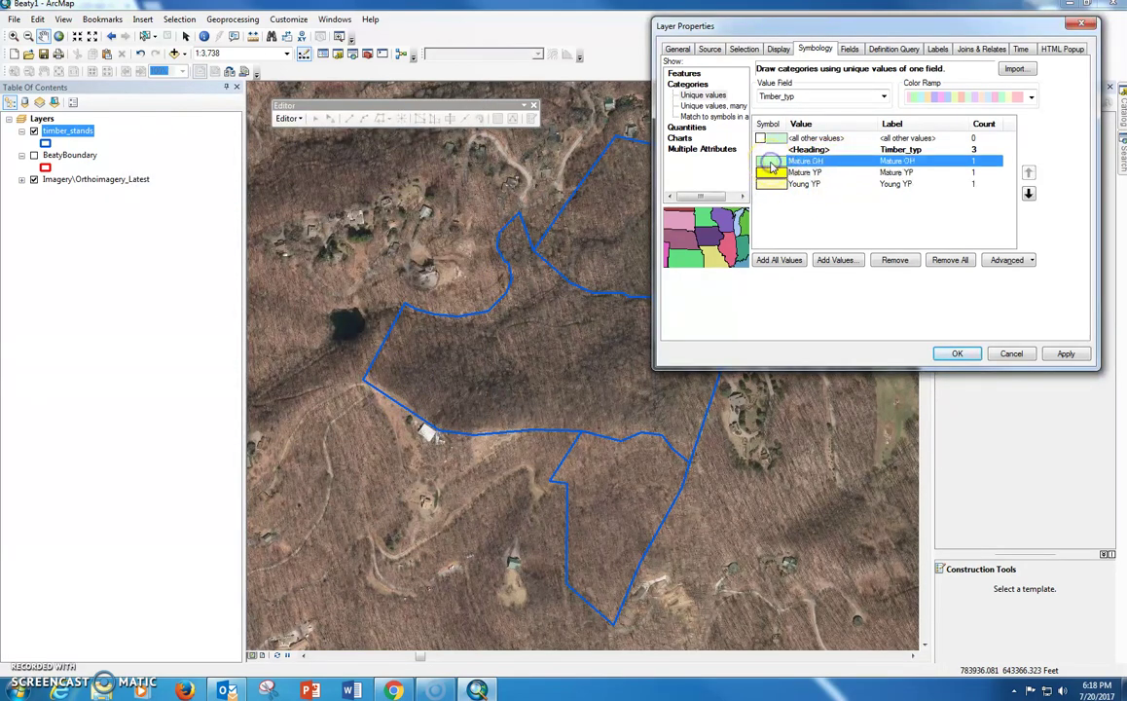
pyautogui.doubleClick(771, 164)
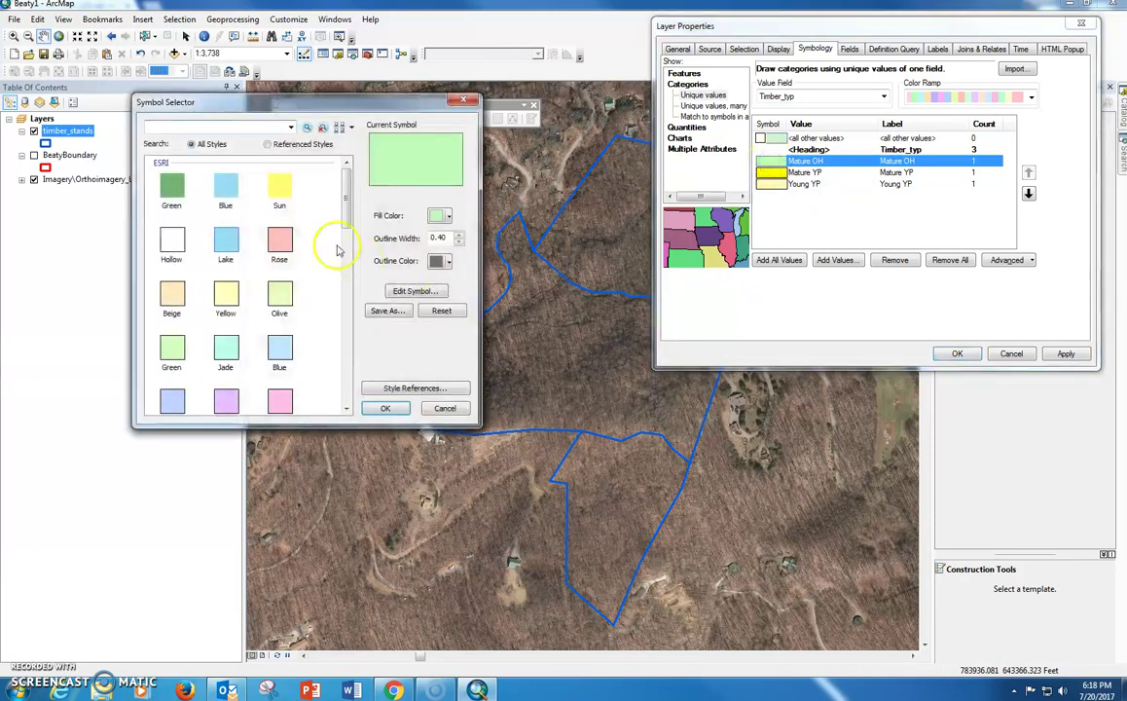
pyautogui.moveTo(342, 221)
pyautogui.mouseDown()
pyautogui.moveTo(355, 288)
pyautogui.moveTo(344, 246)
pyautogui.mouseUp()
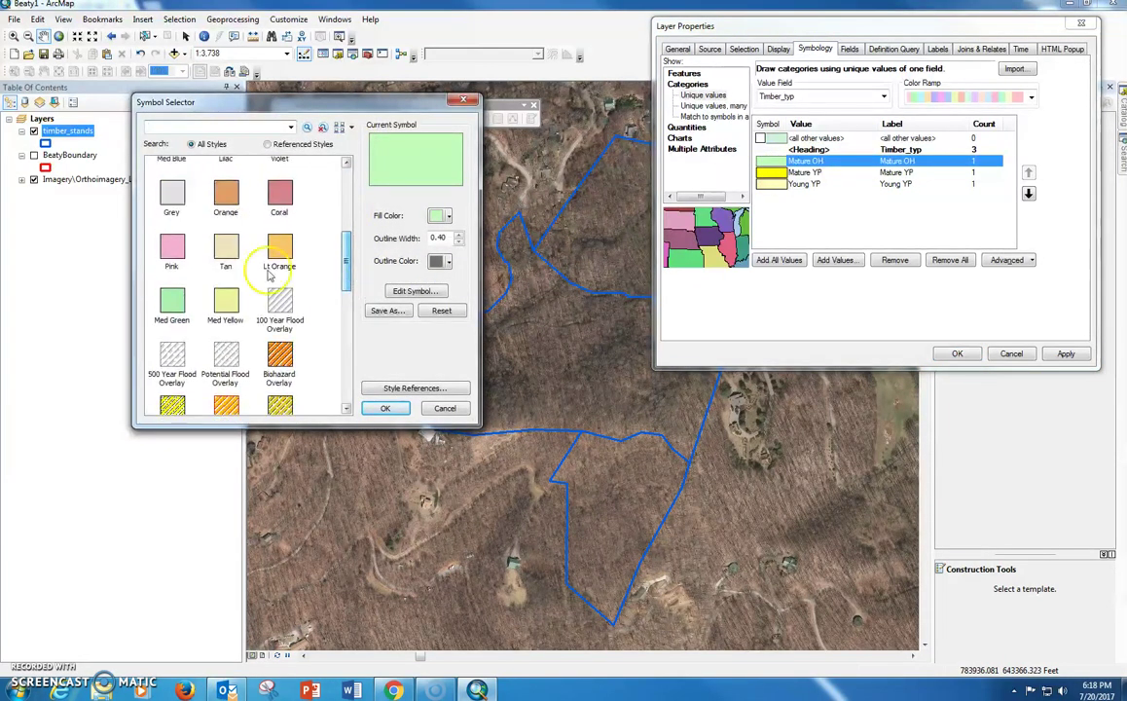
pyautogui.click(282, 200)
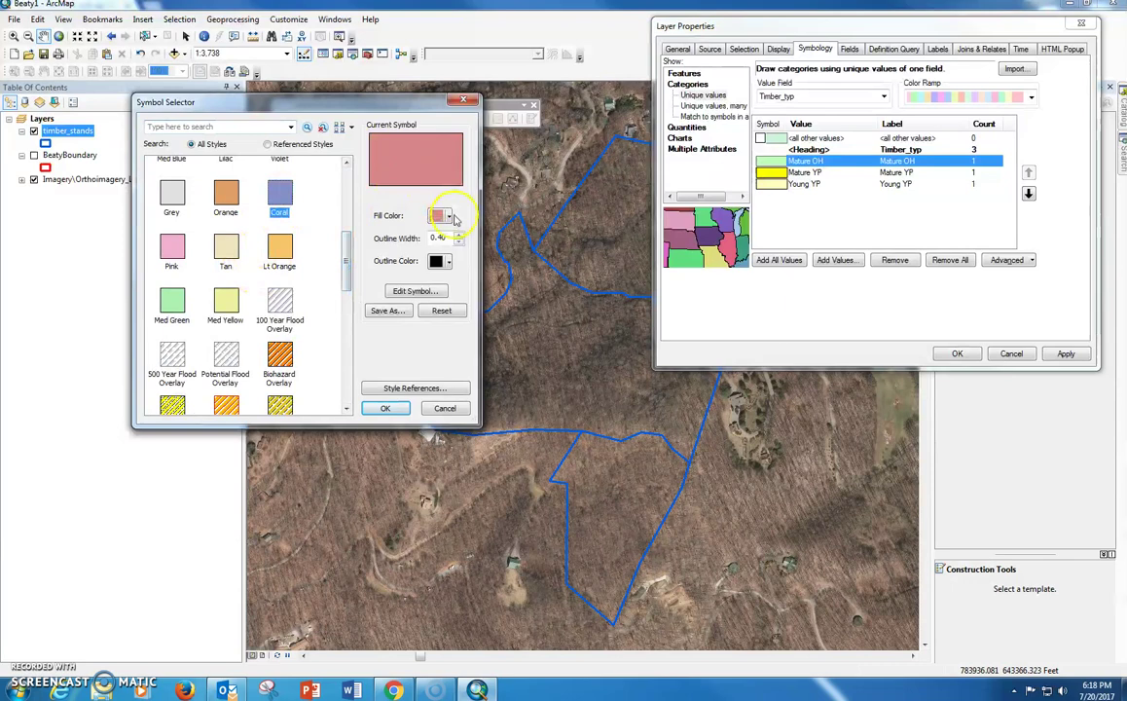
pyautogui.click(440, 215)
pyautogui.click(446, 276)
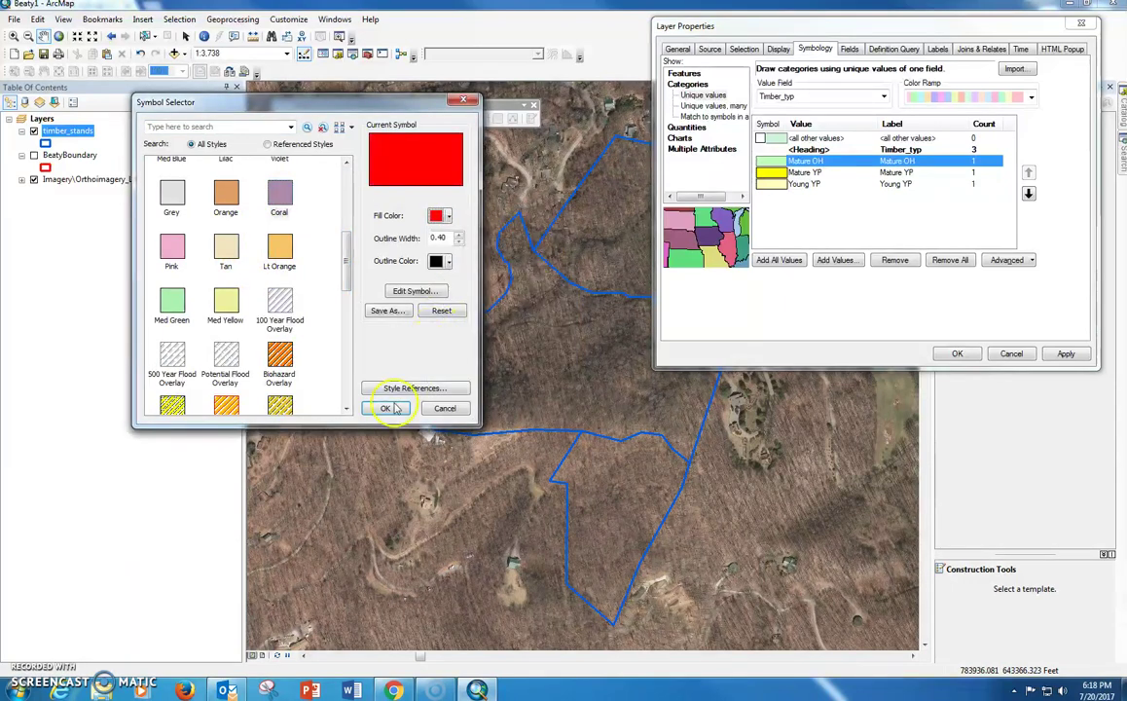
pyautogui.click(385, 408)
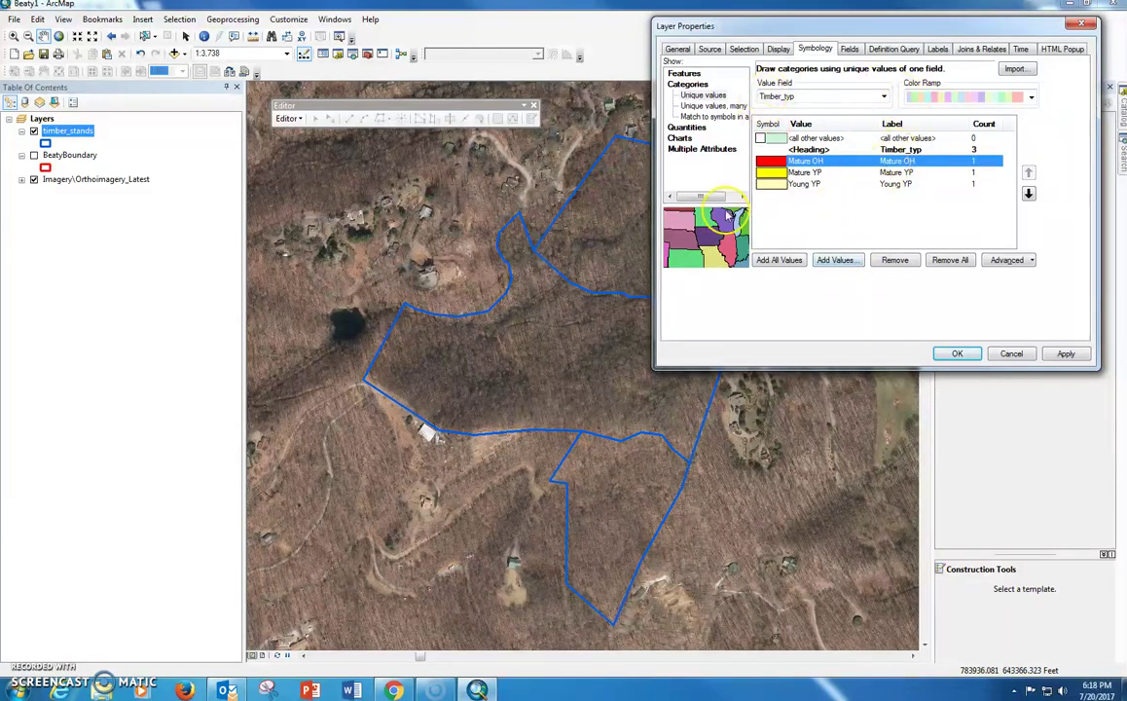
# - Turn on labels from the Acres field at font size 14 and apply them to the map
pyautogui.click(778, 50)
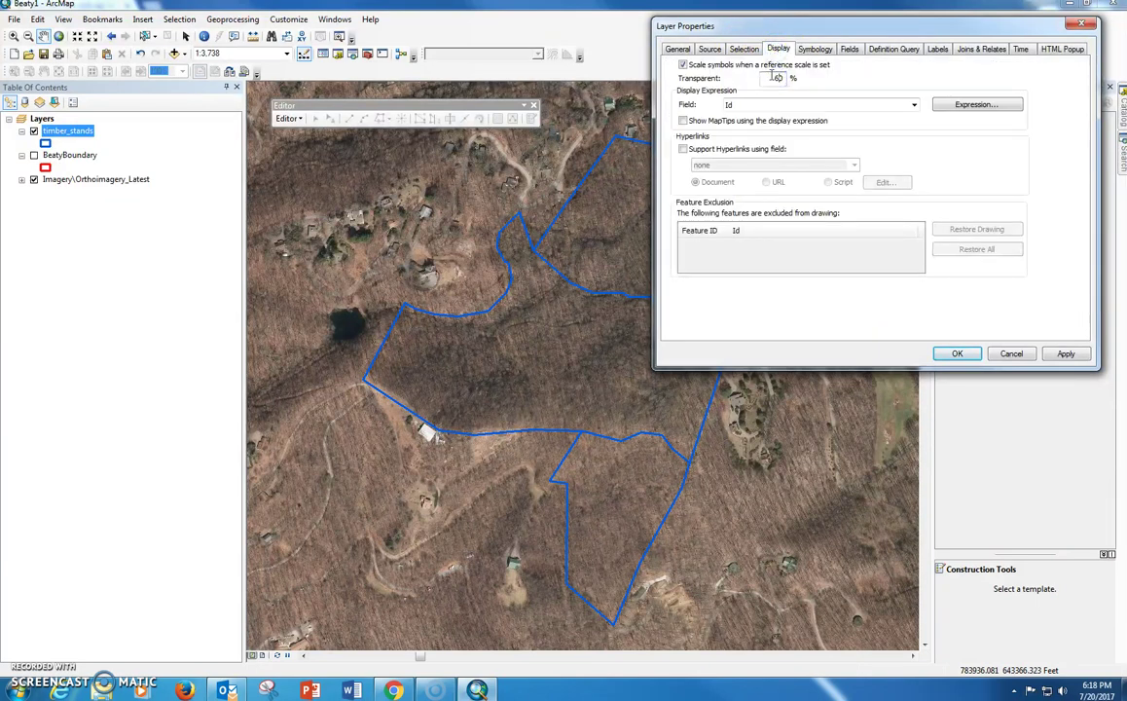
pyautogui.click(938, 50)
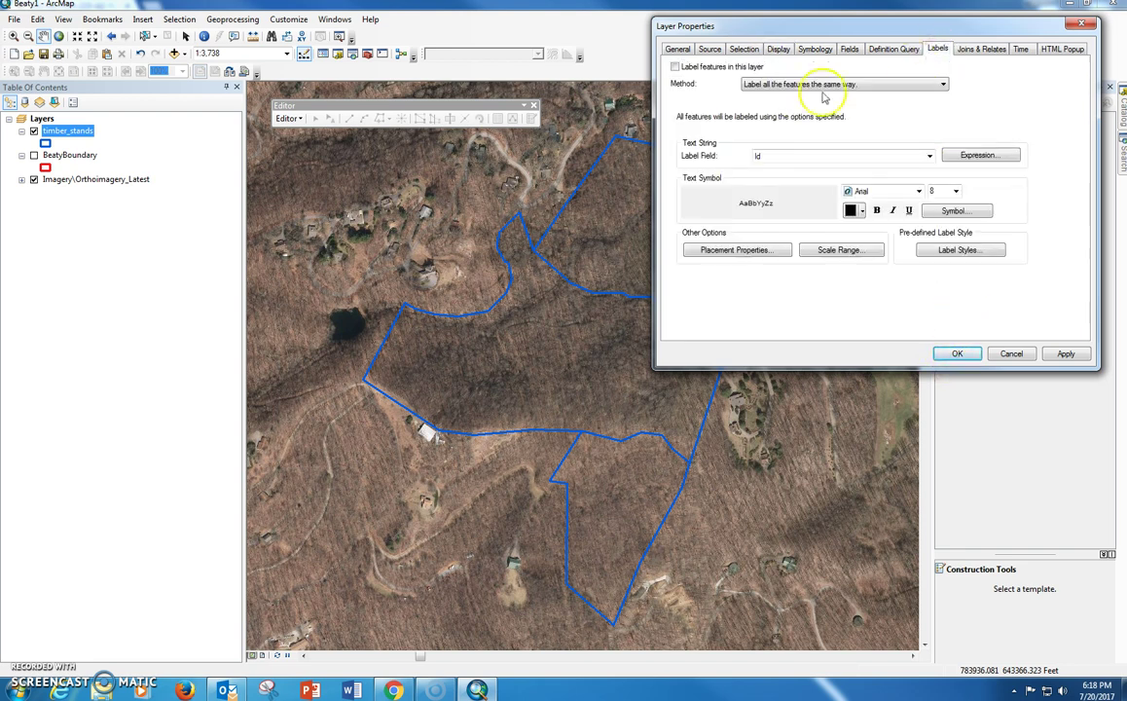
pyautogui.click(675, 66)
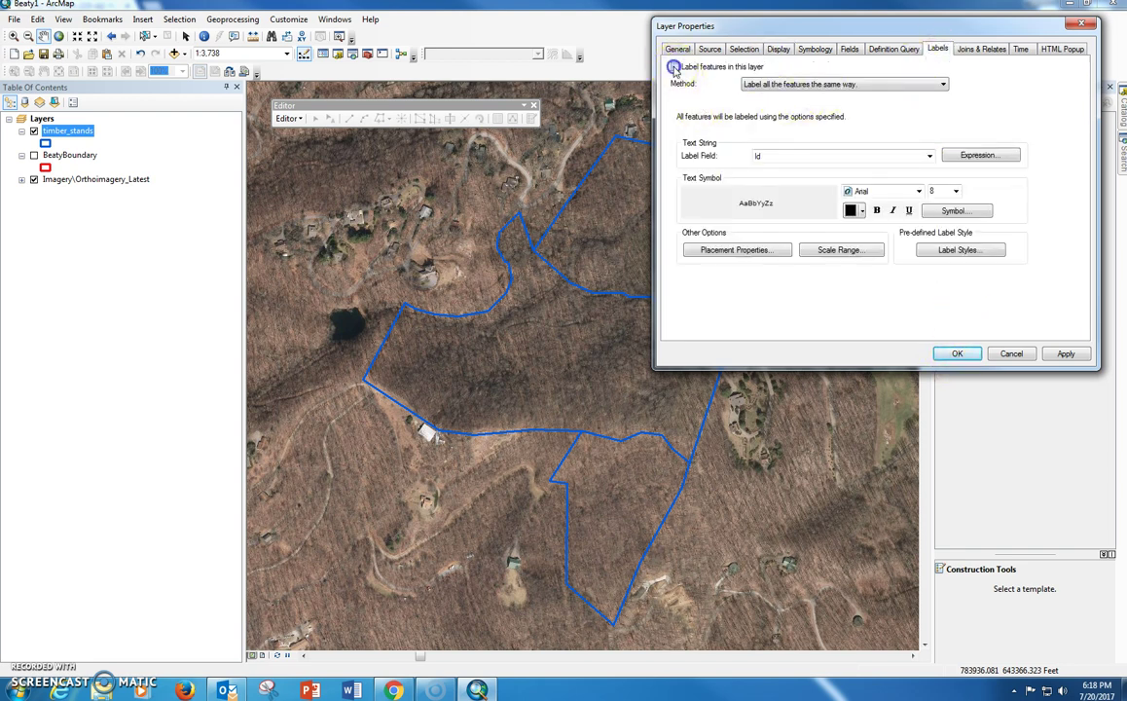
pyautogui.click(929, 156)
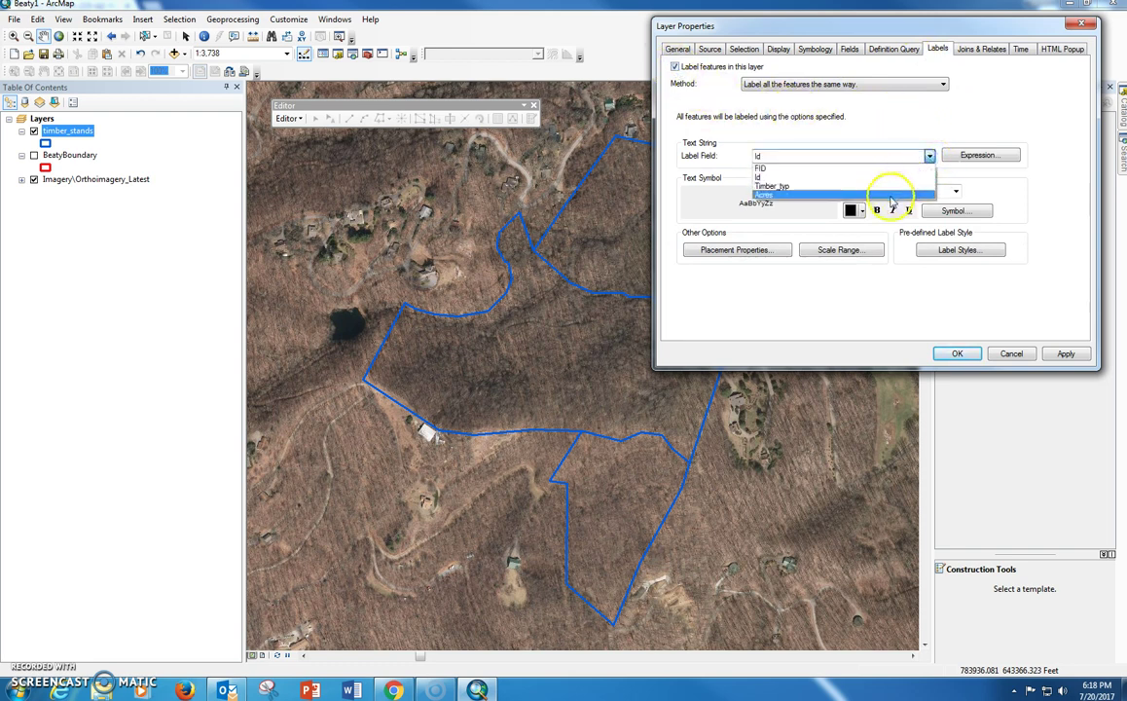
pyautogui.click(890, 196)
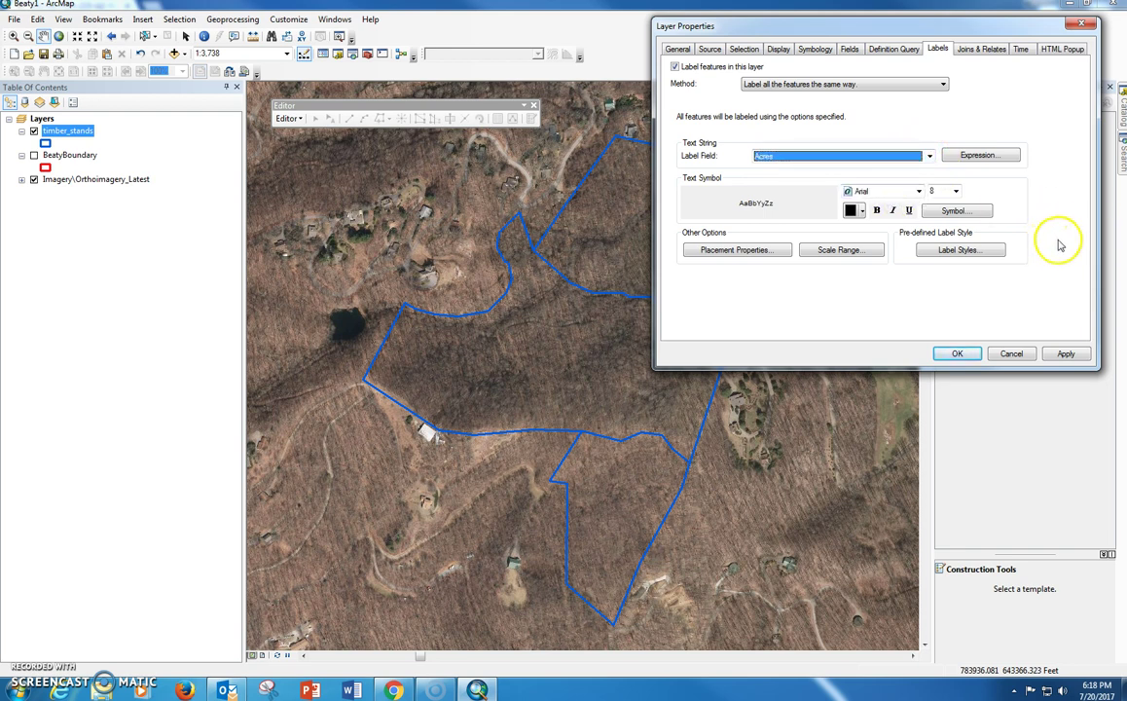
pyautogui.click(956, 191)
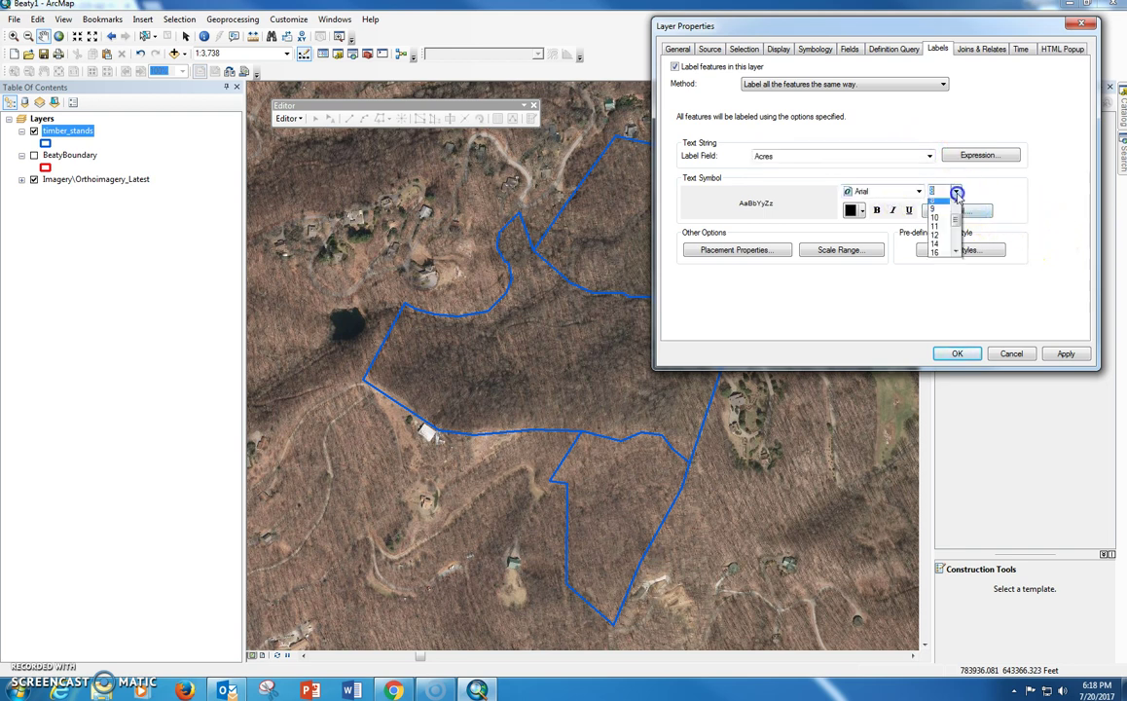
pyautogui.click(937, 248)
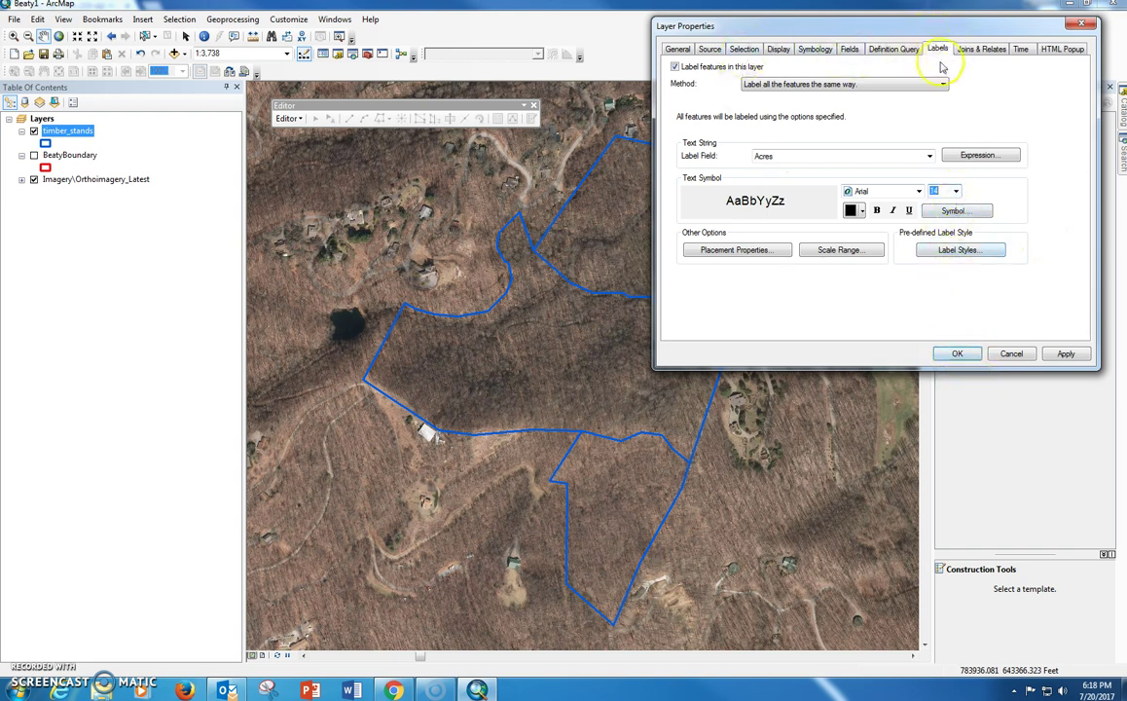
pyautogui.click(1066, 355)
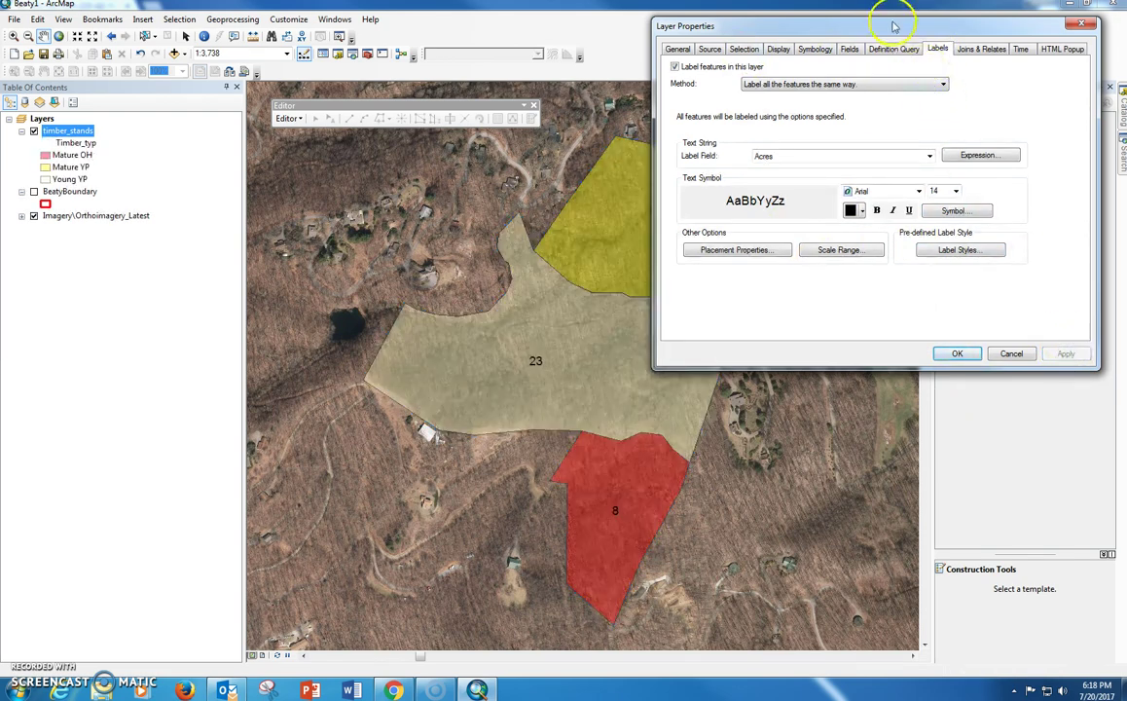
pyautogui.moveTo(893, 27); pyautogui.dragTo(841, 35)
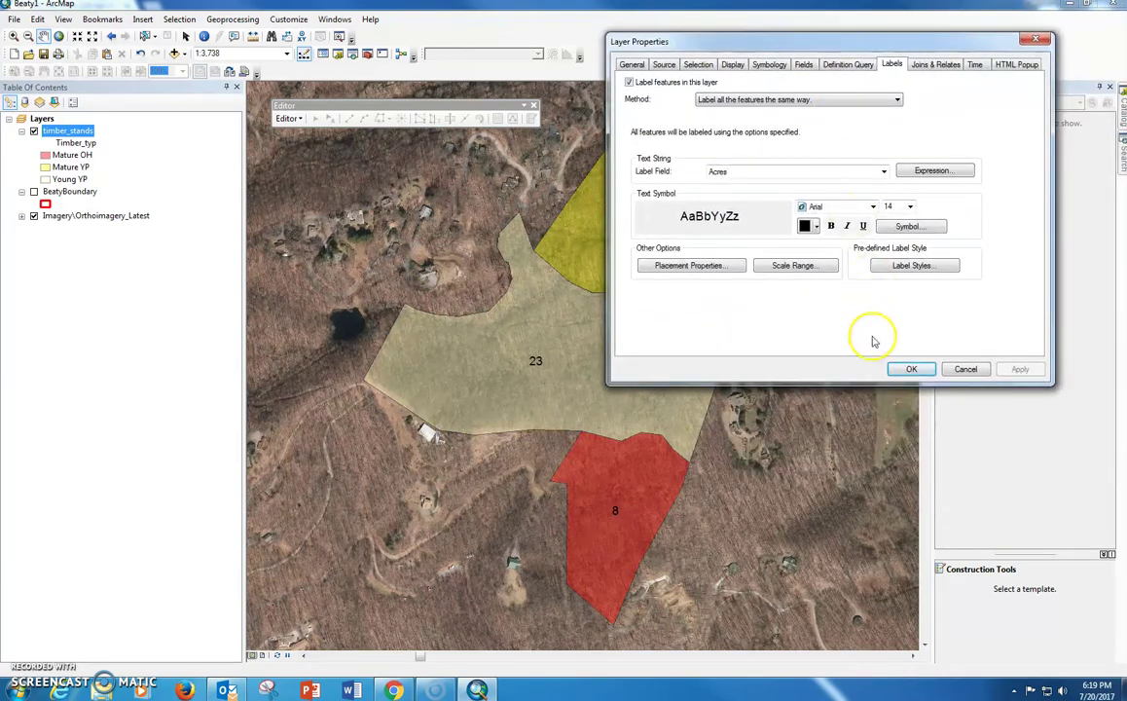
# - Close Layer Properties and convert the timber_stands labels to annotation stored in the map
pyautogui.click(912, 370)
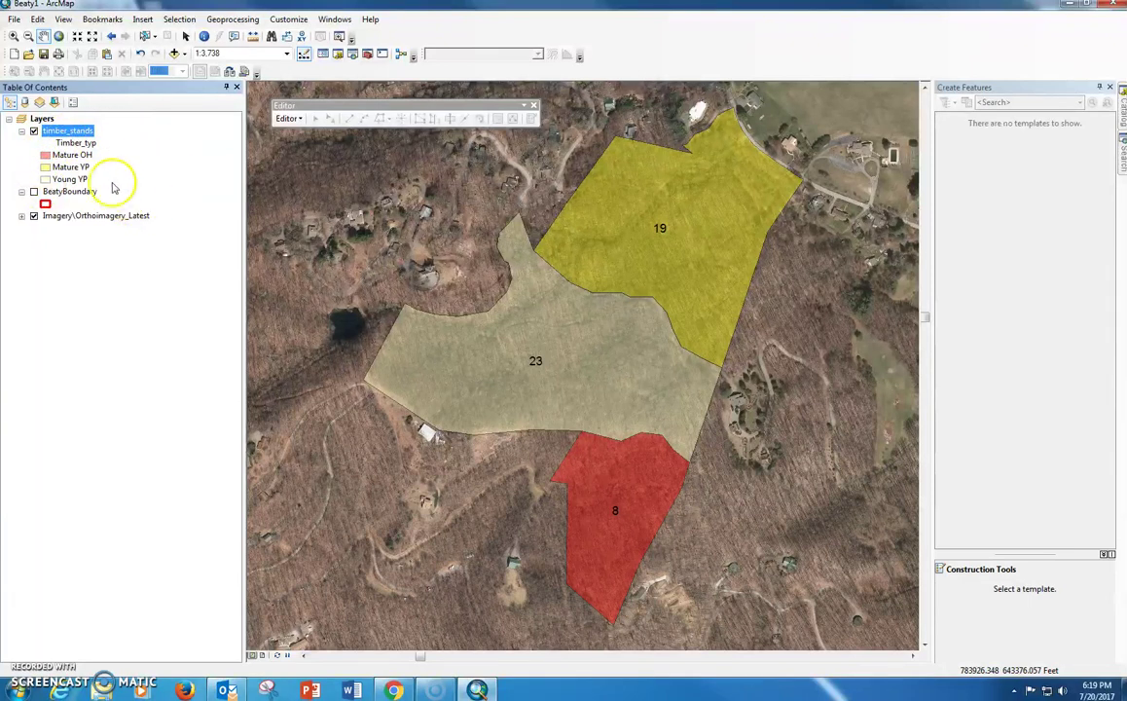
pyautogui.rightClick(64, 135)
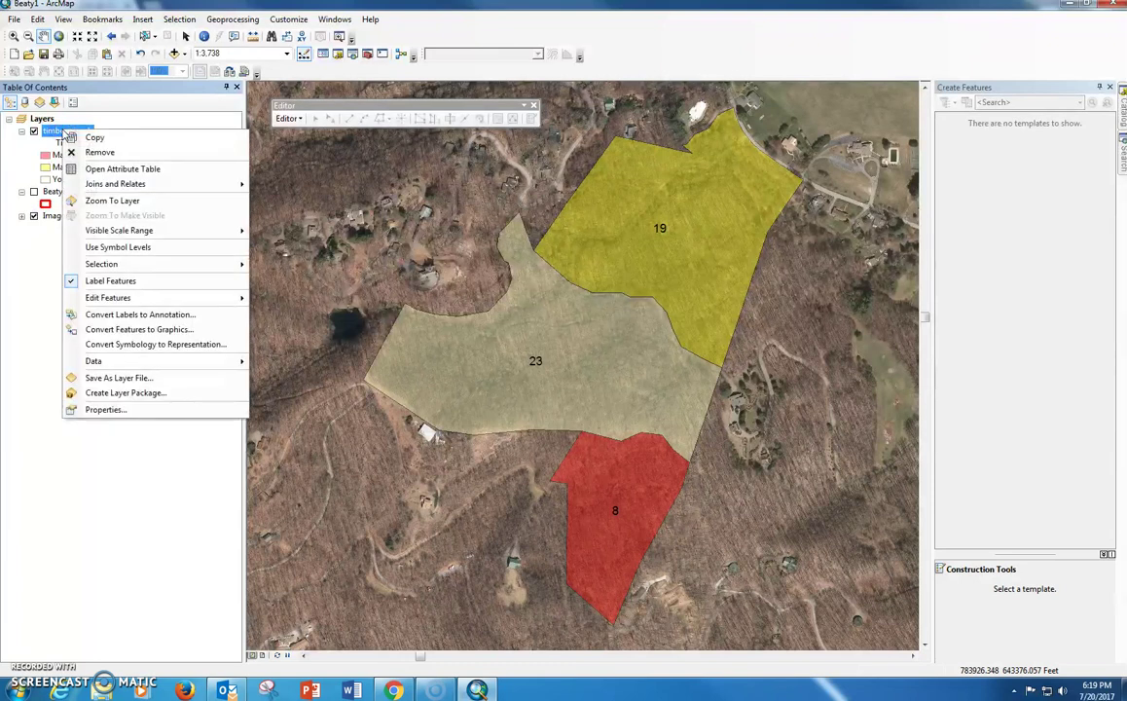
pyautogui.click(132, 318)
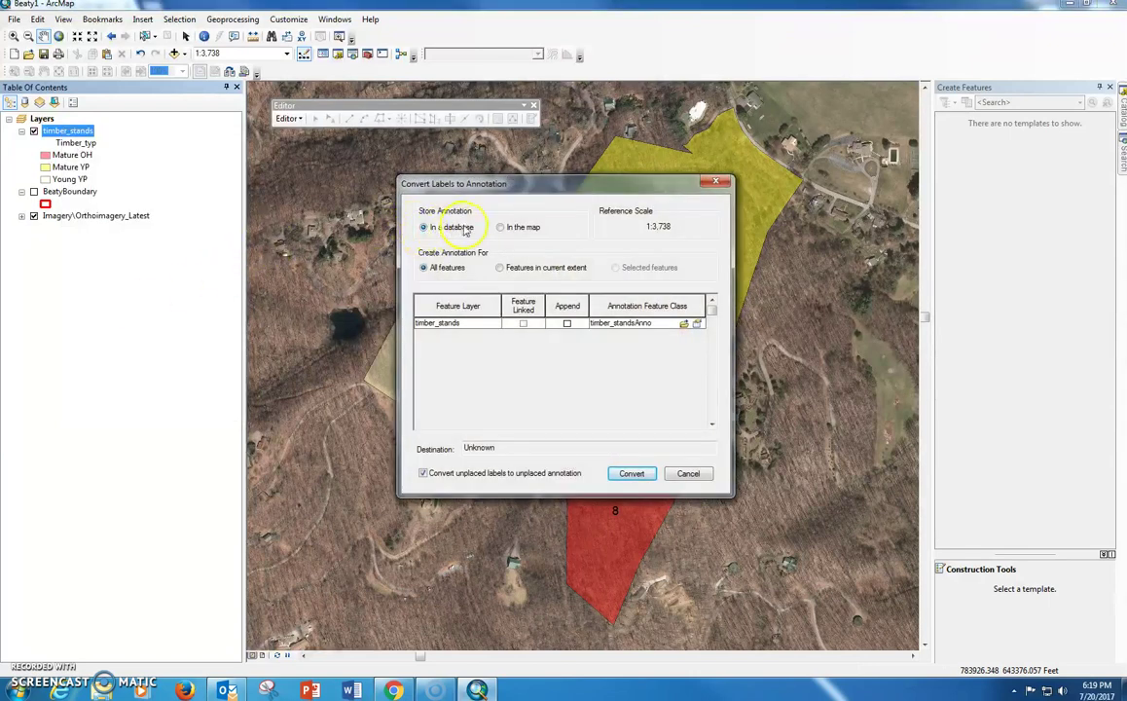
pyautogui.click(501, 227)
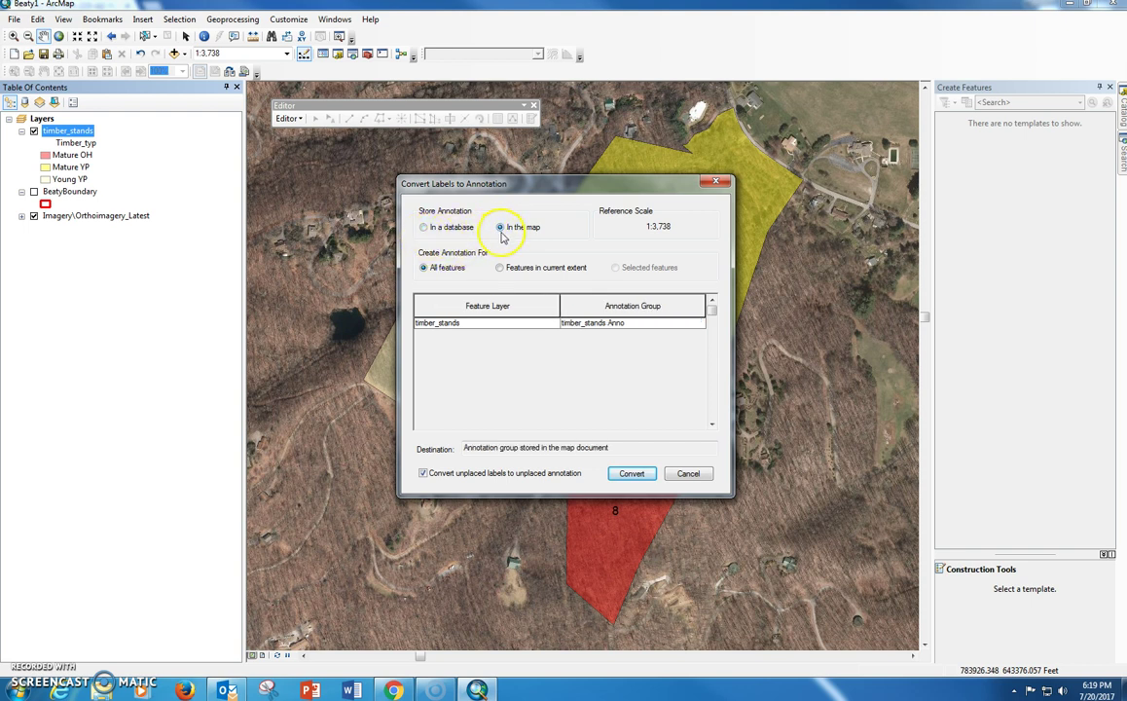
pyautogui.click(631, 474)
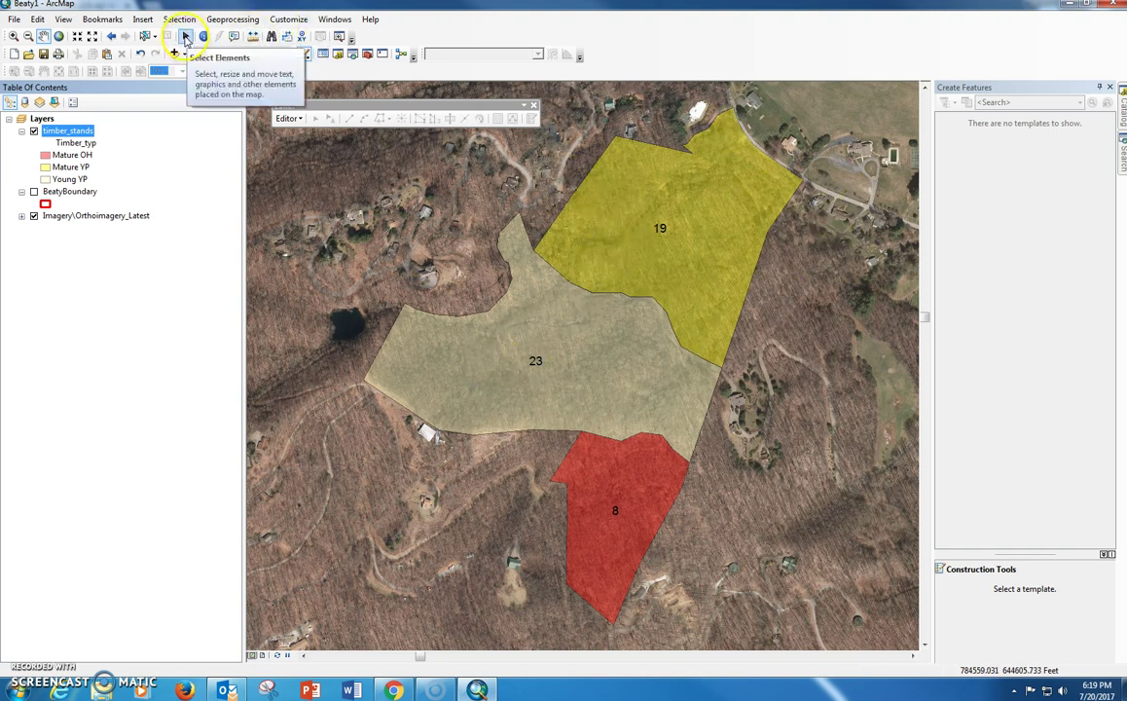
# - Change the 19 annotation label to read '19 A'
pyautogui.click(185, 37)
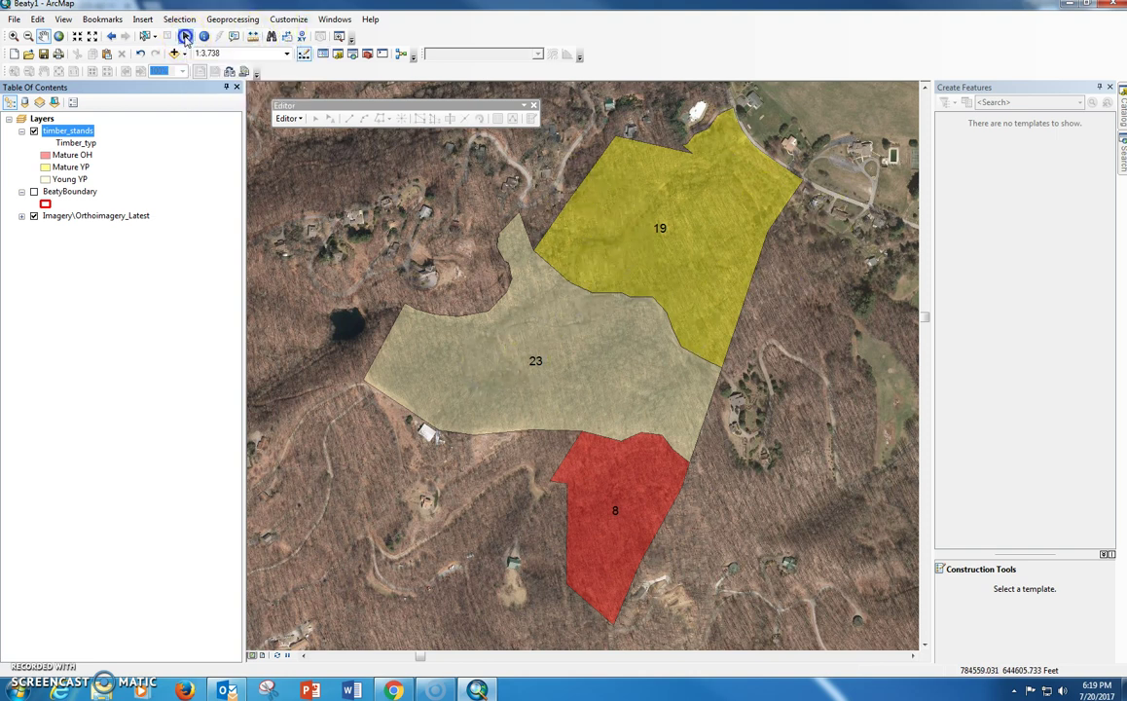
pyautogui.click(665, 233)
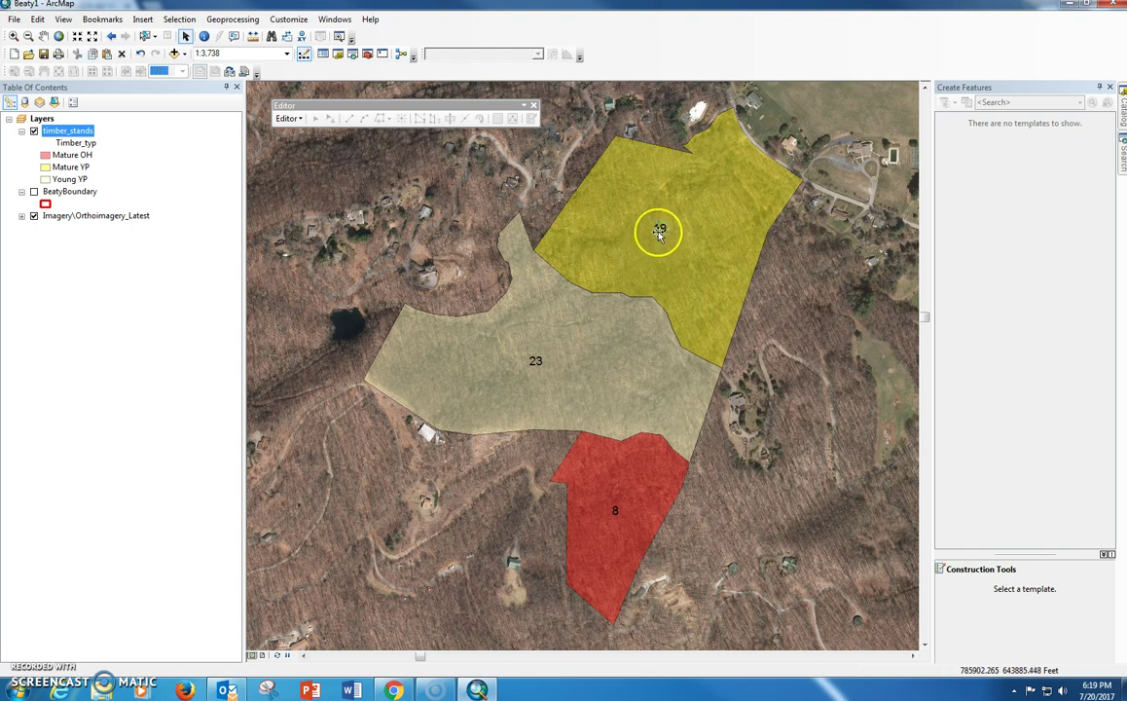
pyautogui.moveTo(665, 241); pyautogui.dragTo(661, 231)
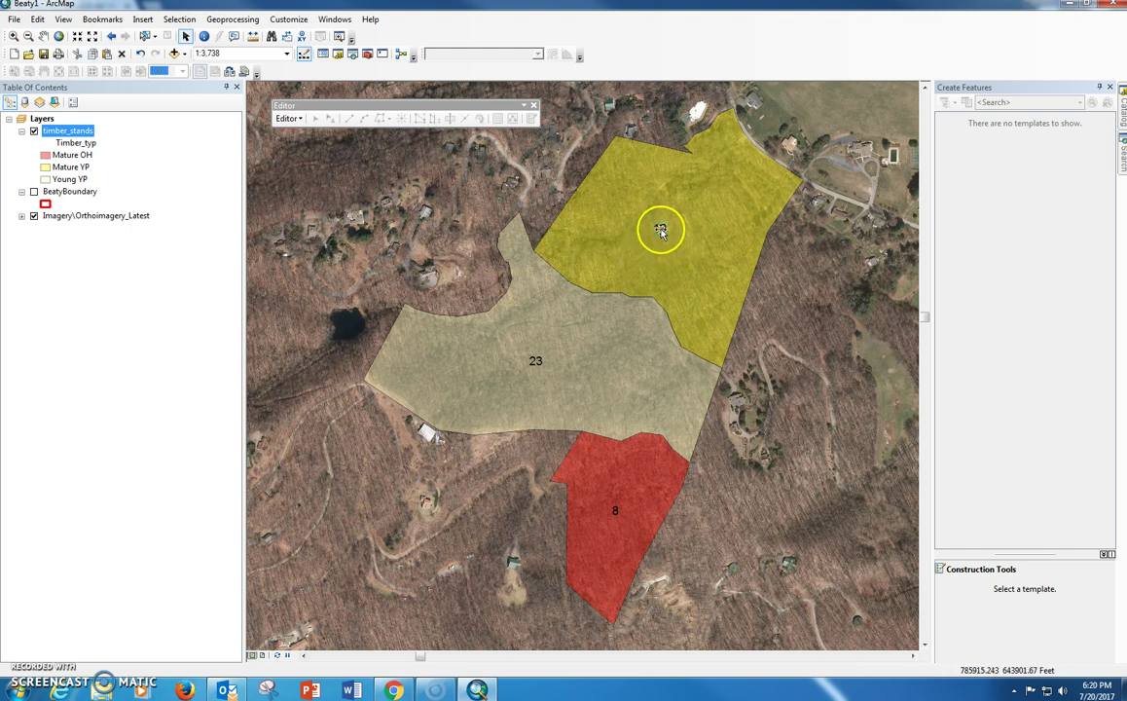
pyautogui.doubleClick(661, 231)
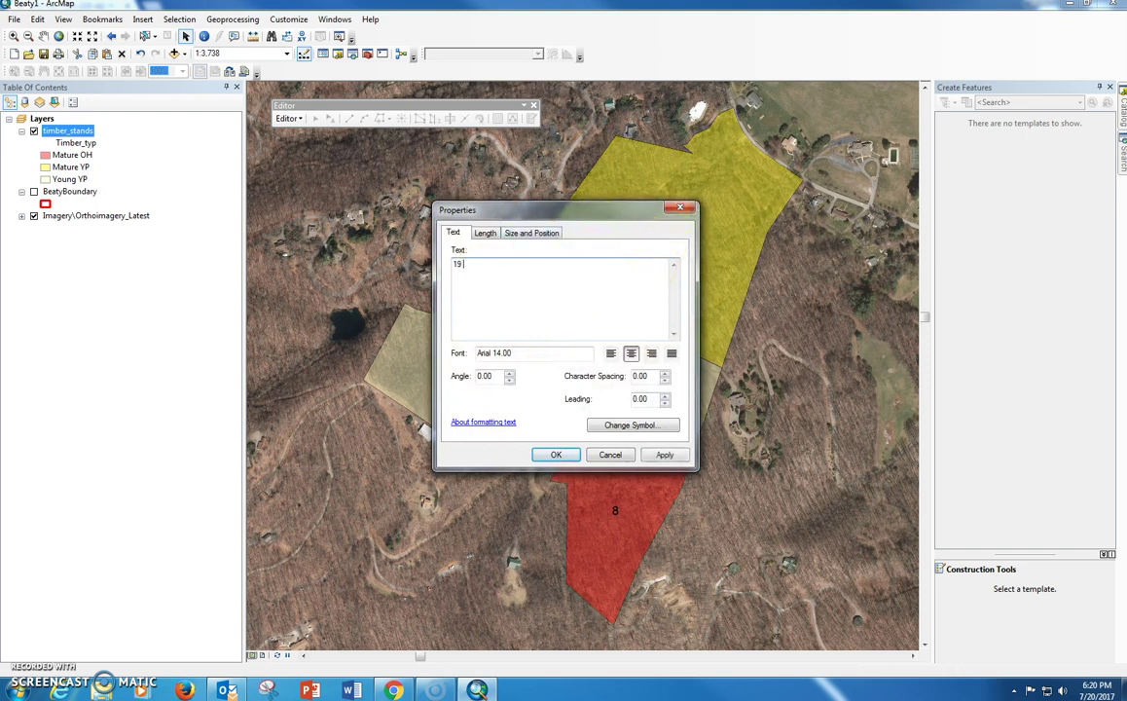
pyautogui.write('A')
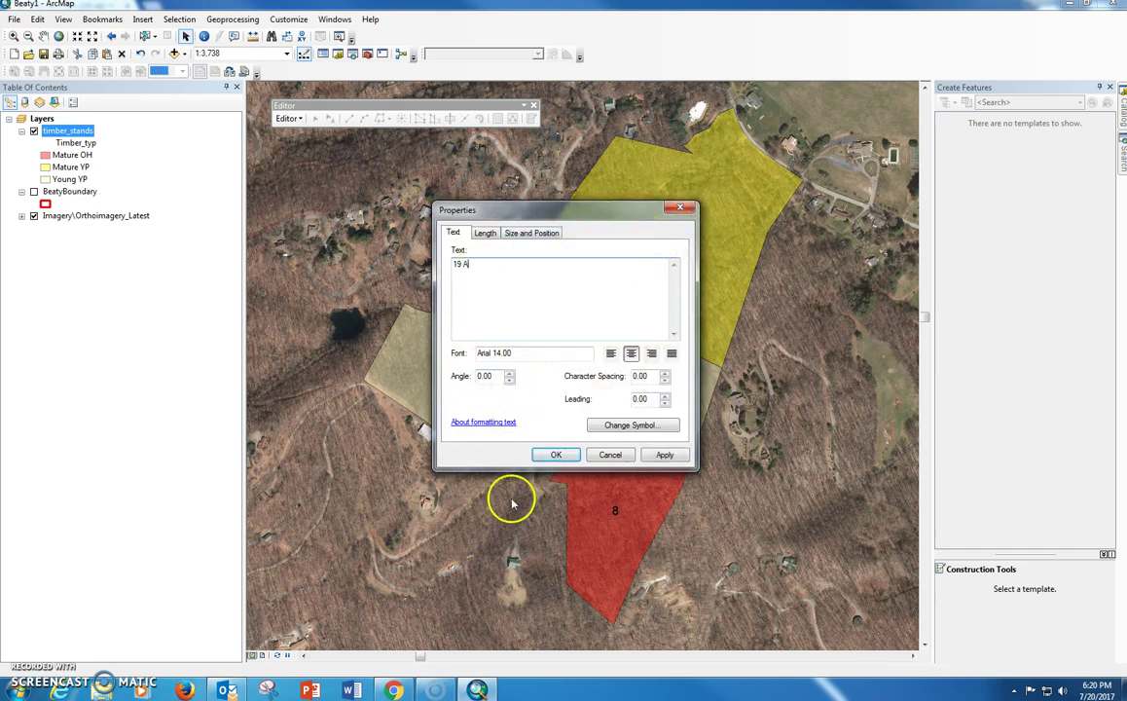
pyautogui.click(561, 456)
# - Change the 23 and 8 annotation labels to read '23 A' and '8 A'
pyautogui.doubleClick(534, 358)
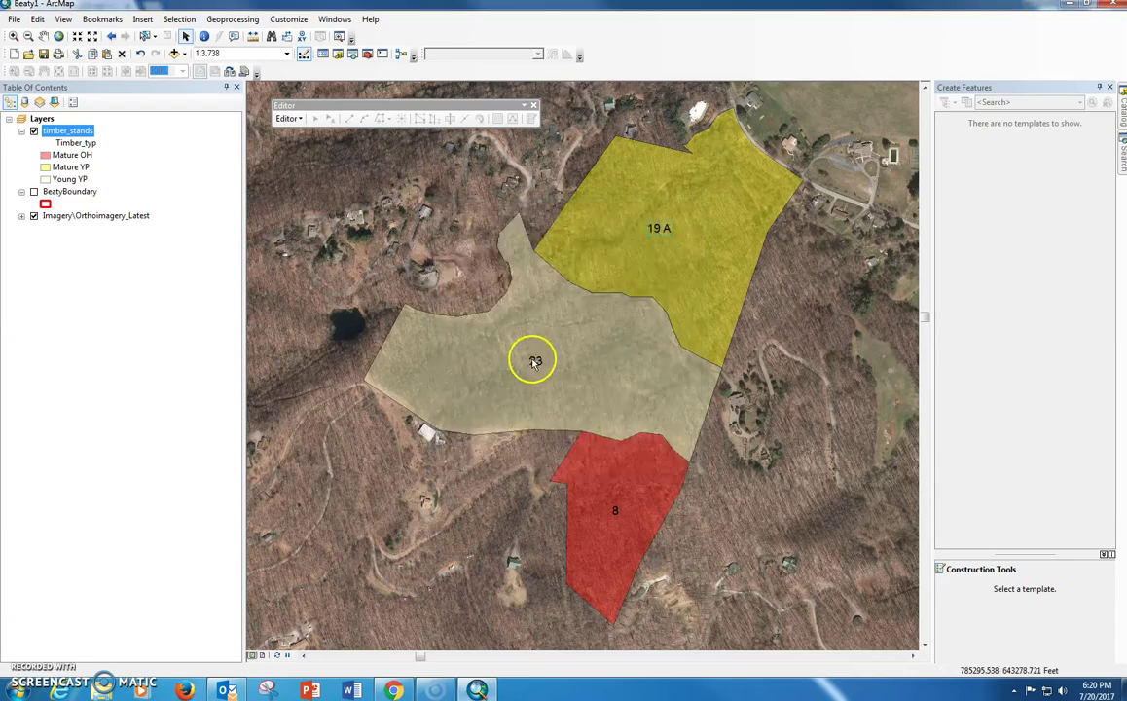
pyautogui.click(486, 261)
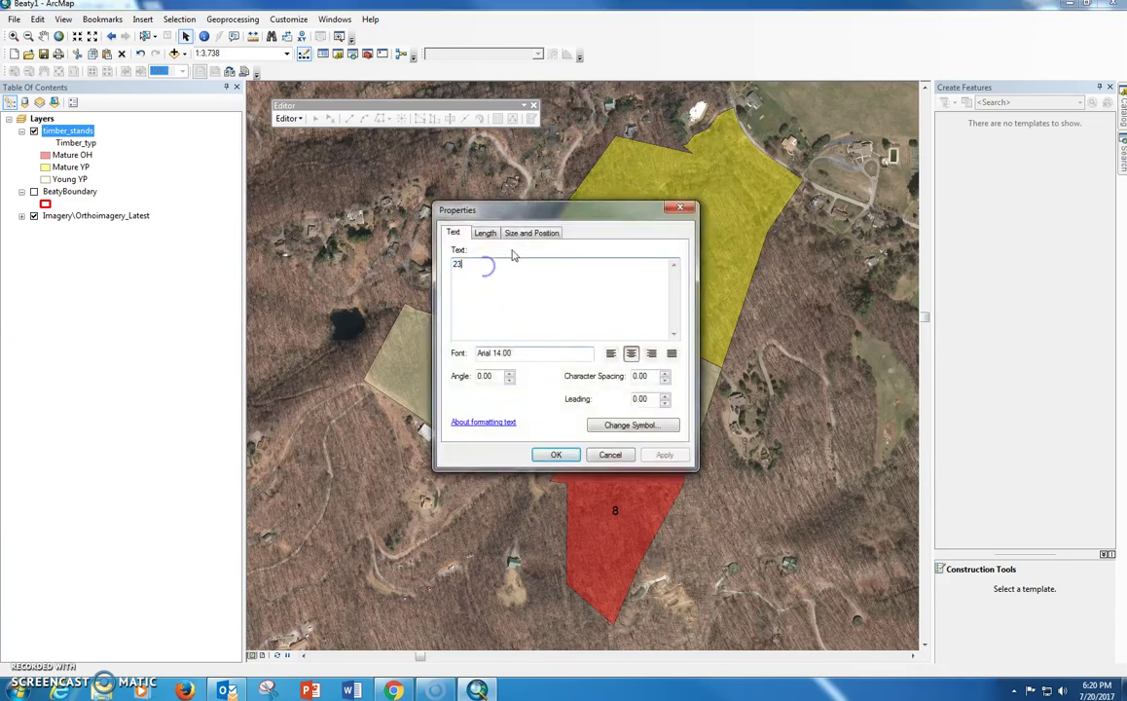
pyautogui.write('A')
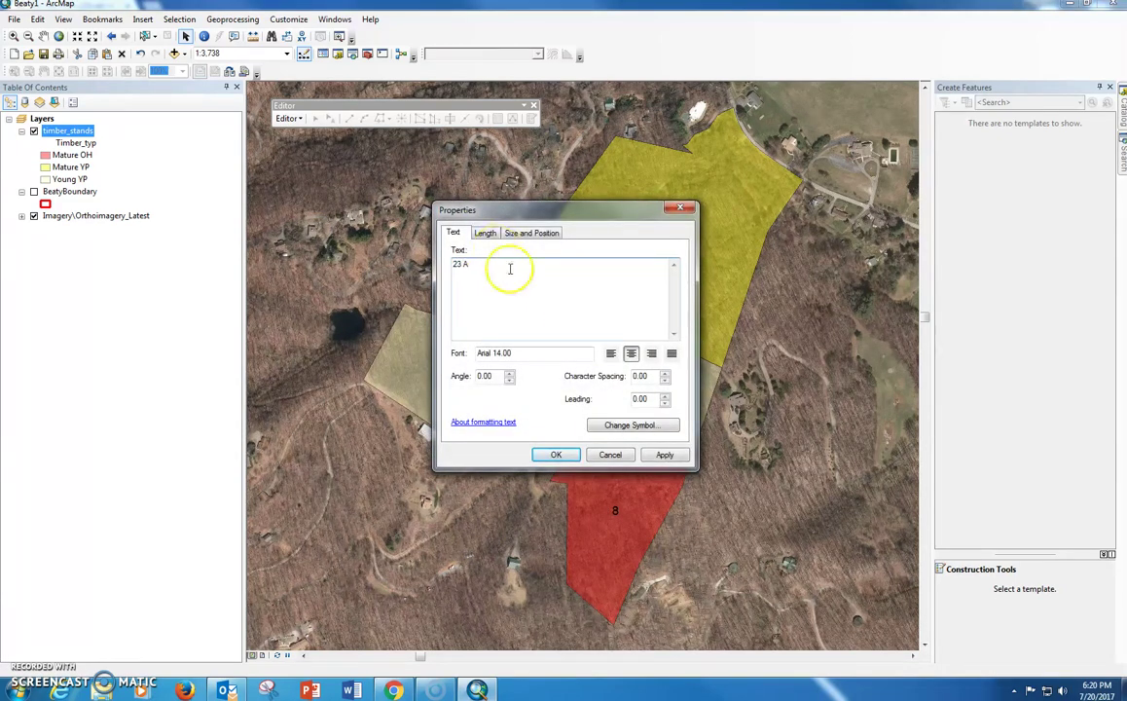
pyautogui.click(540, 455)
pyautogui.doubleClick(616, 513)
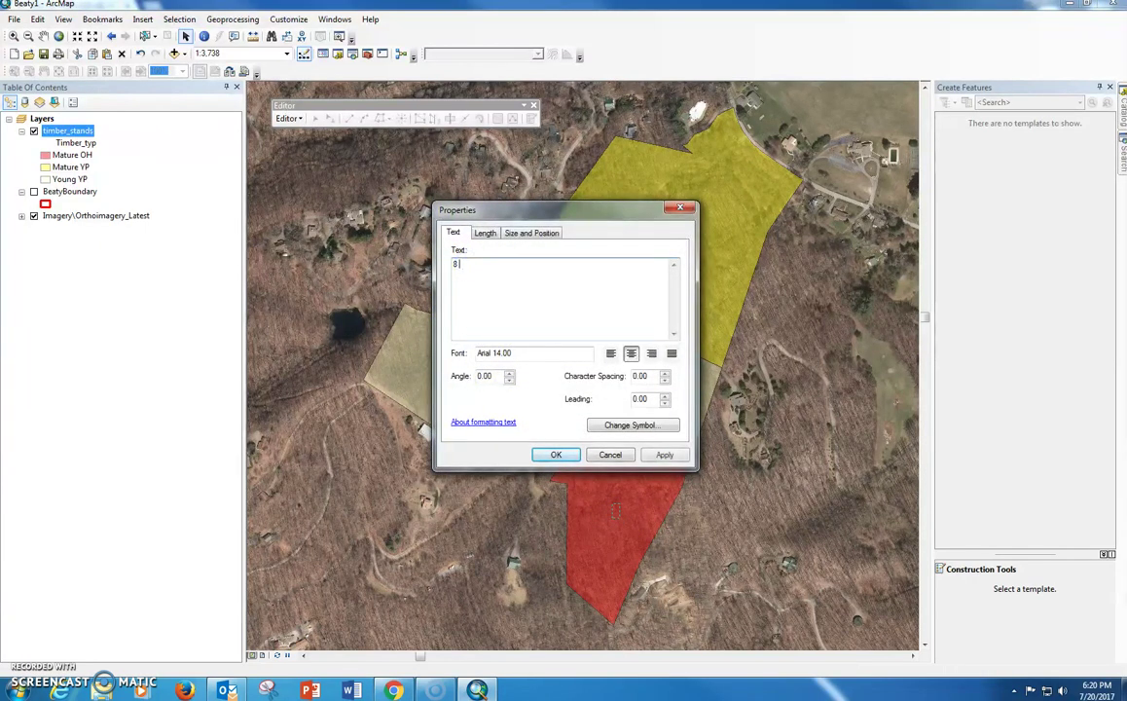
pyautogui.write('A')
pyautogui.click(556, 455)
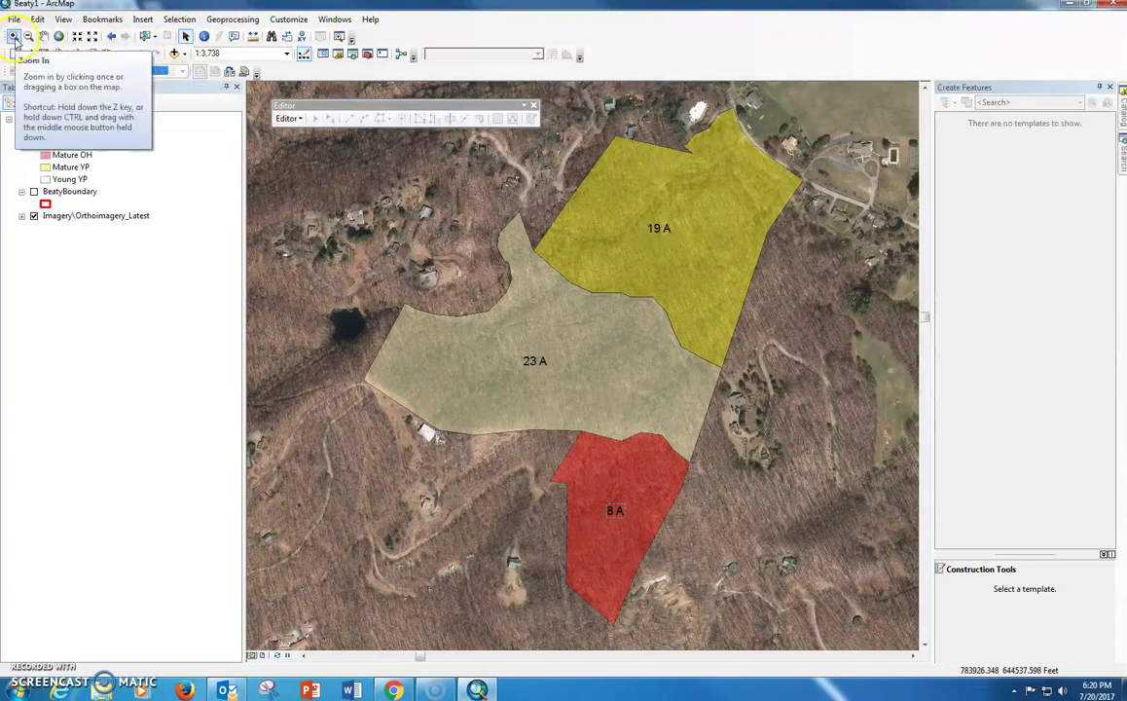
# - Select the three acreage labels and set their text symbol to italic, size 16
pyautogui.click(188, 36)
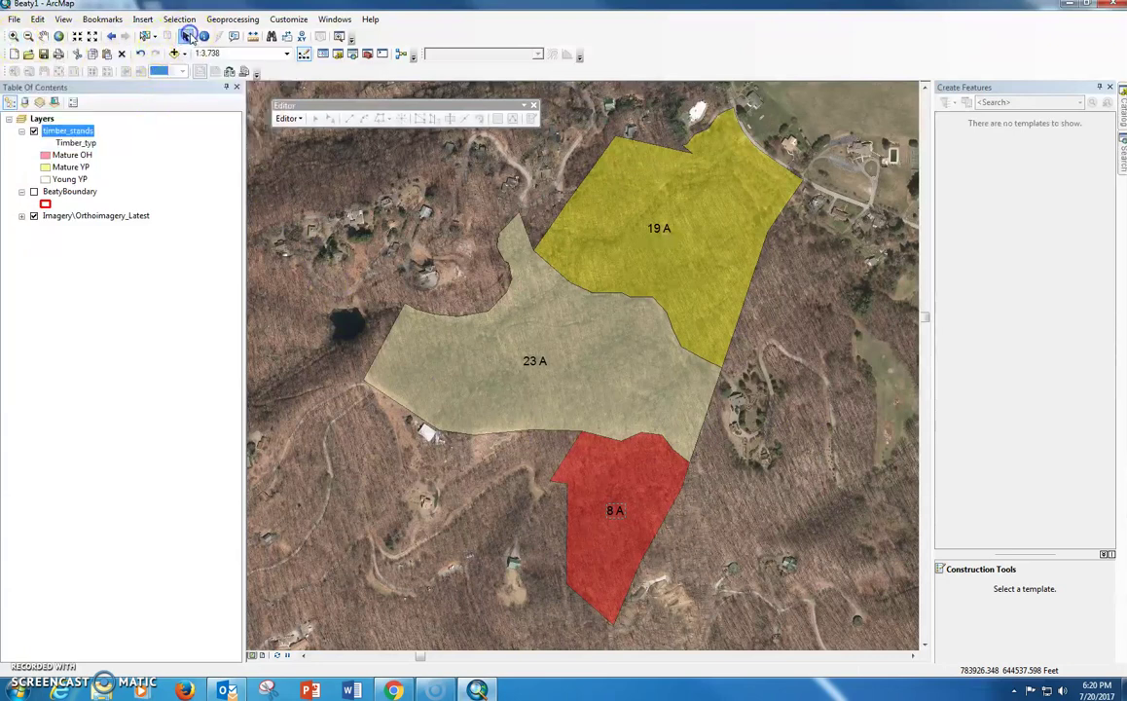
pyautogui.click(776, 477)
pyautogui.rightClick(659, 228)
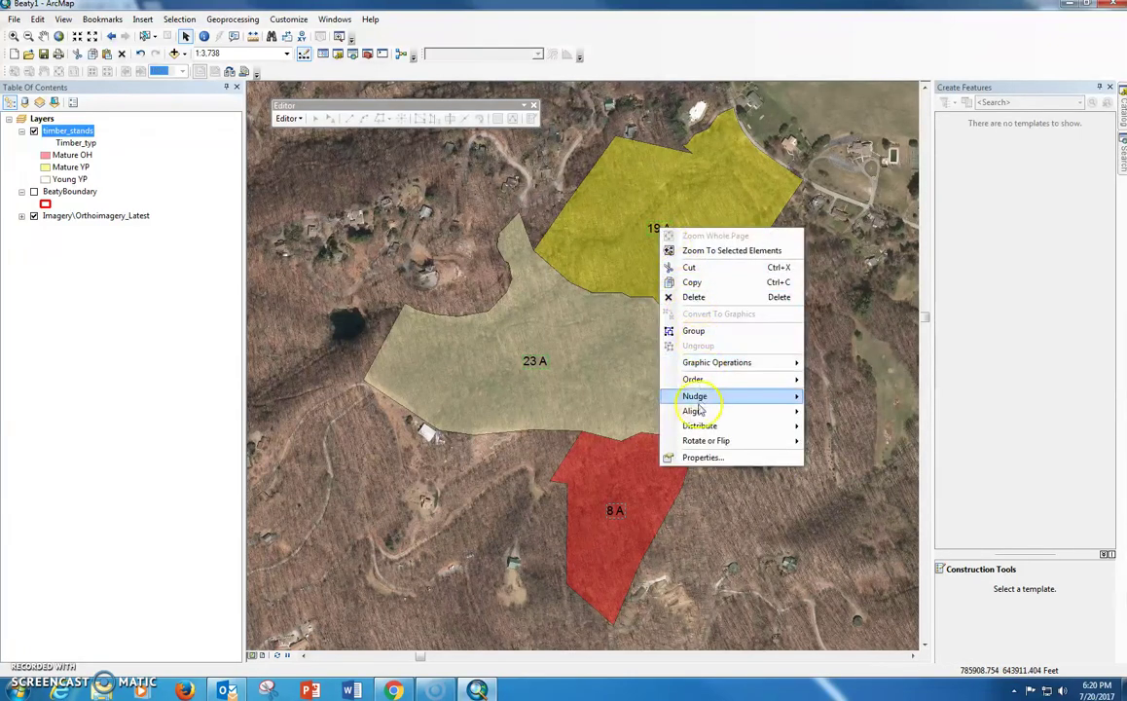
pyautogui.click(691, 456)
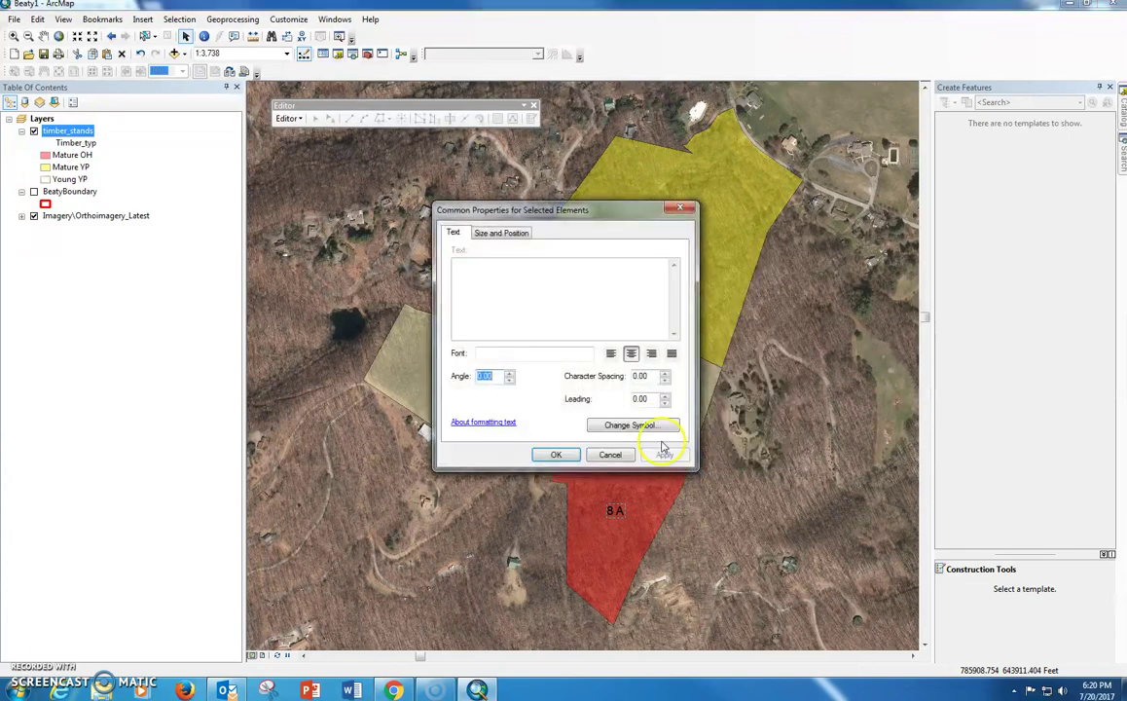
pyautogui.click(647, 425)
pyautogui.click(422, 282)
pyautogui.click(442, 258)
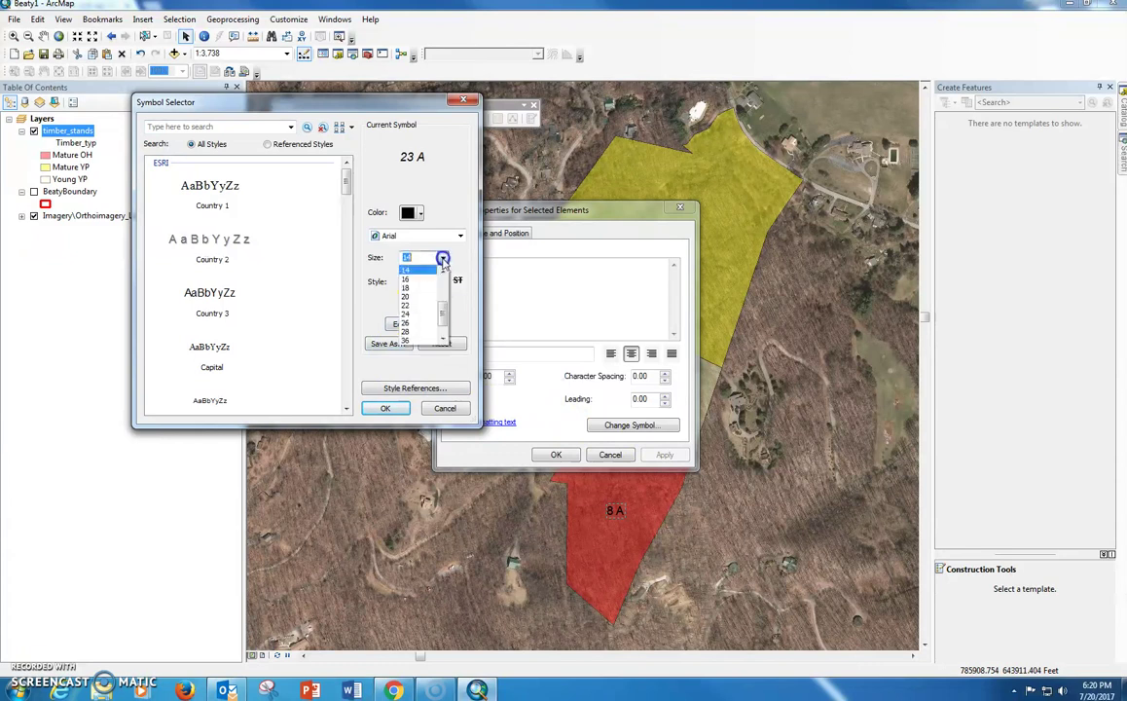
pyautogui.click(425, 282)
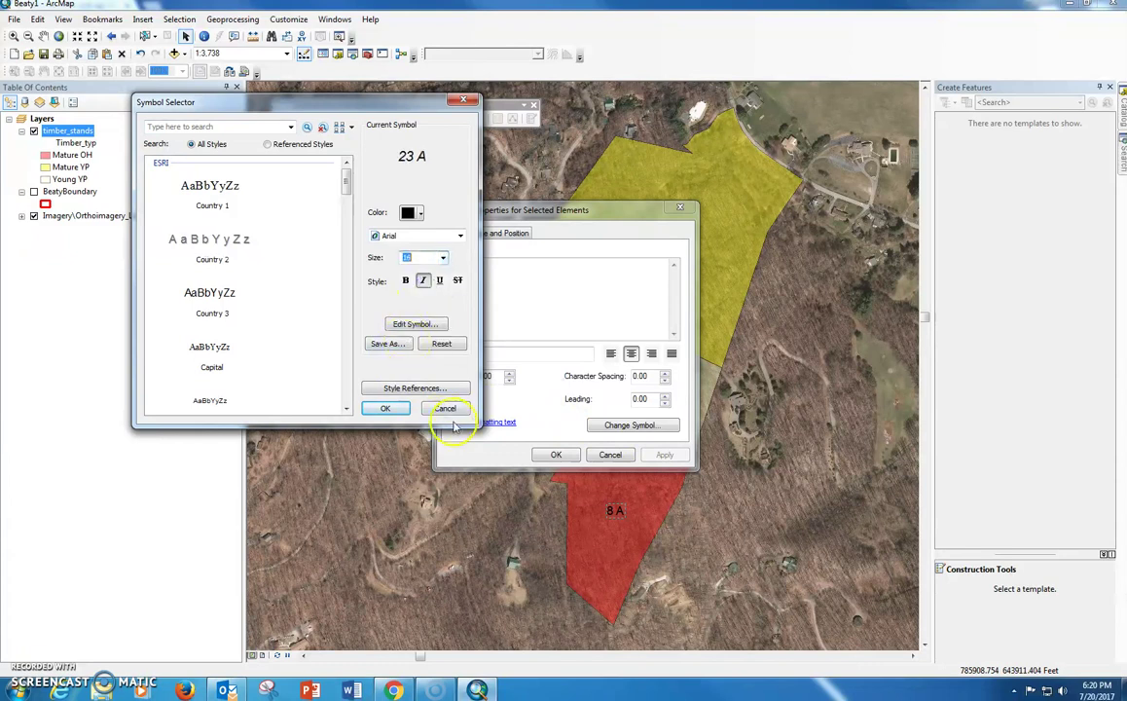
pyautogui.click(386, 408)
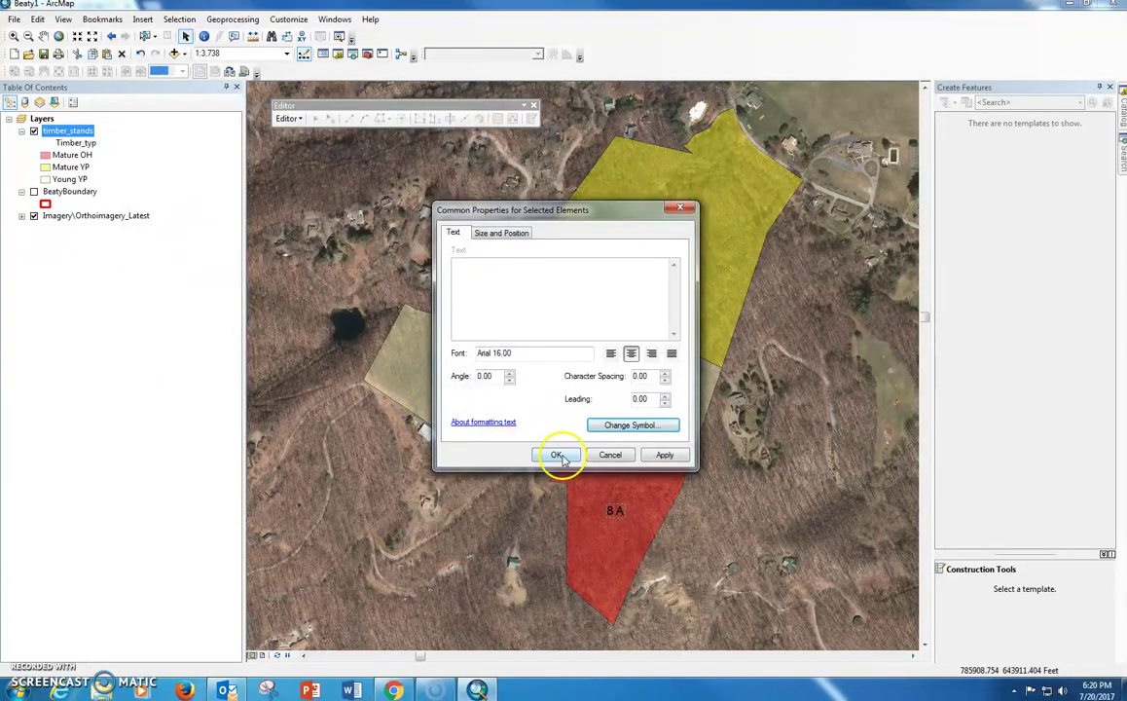
pyautogui.click(557, 455)
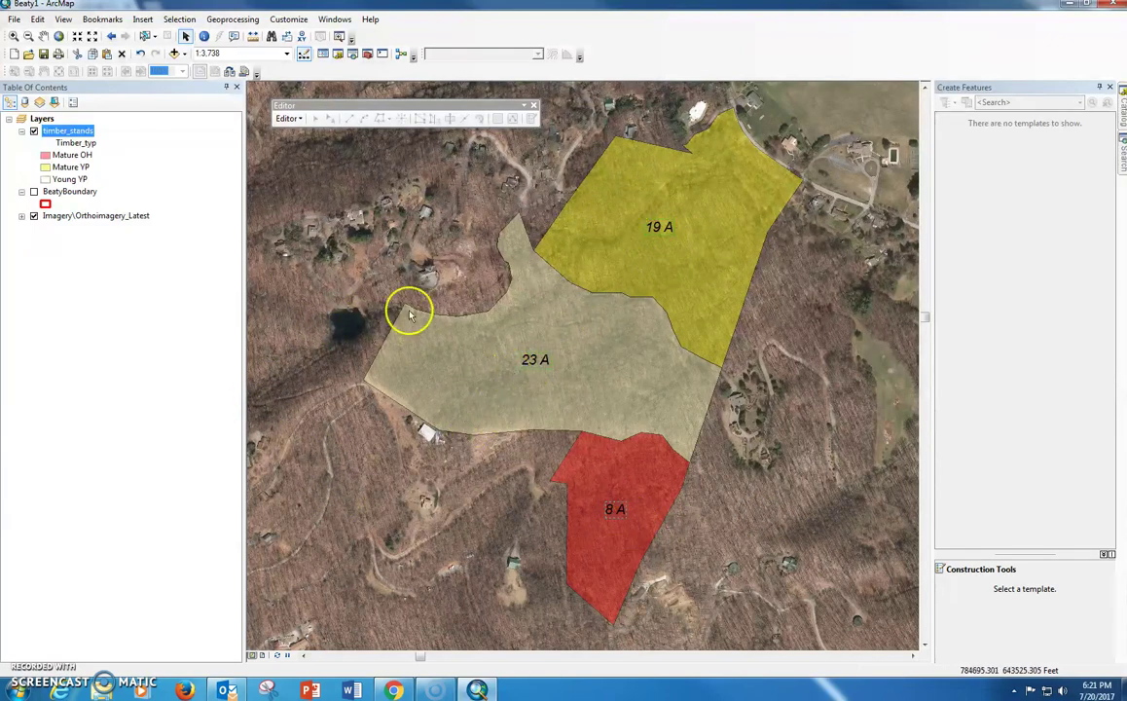
# - Rename the timber_stands layer to 'timber stands'
pyautogui.click(357, 181)
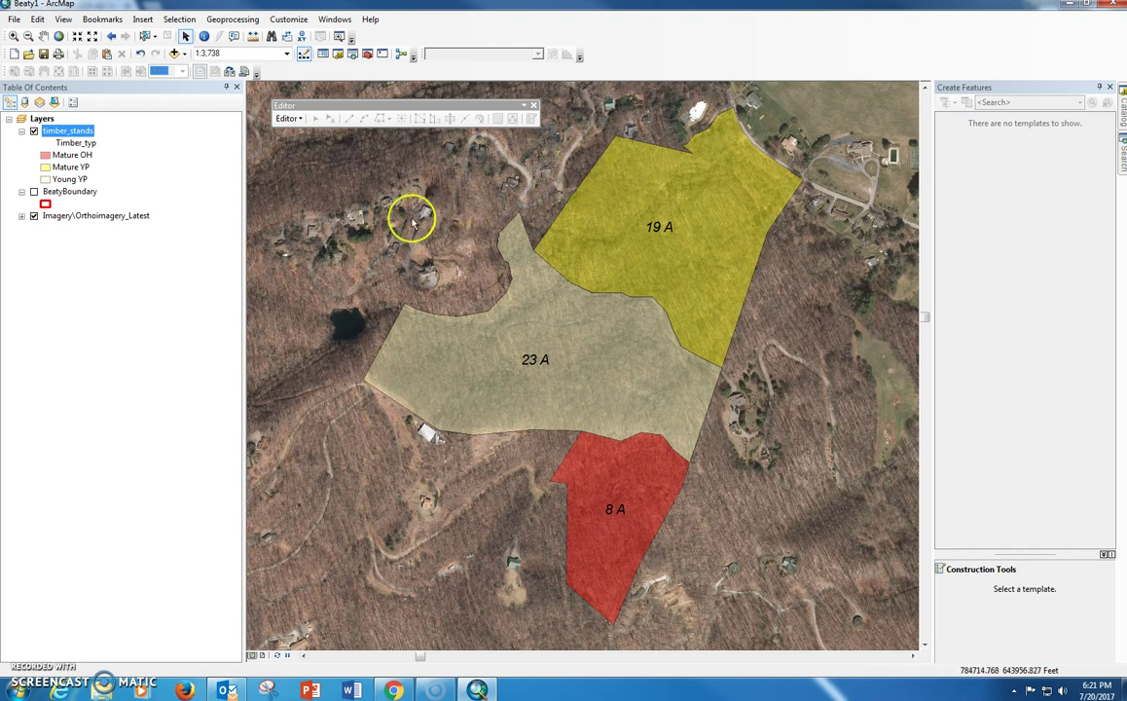
pyautogui.click(67, 135)
pyautogui.click(97, 132)
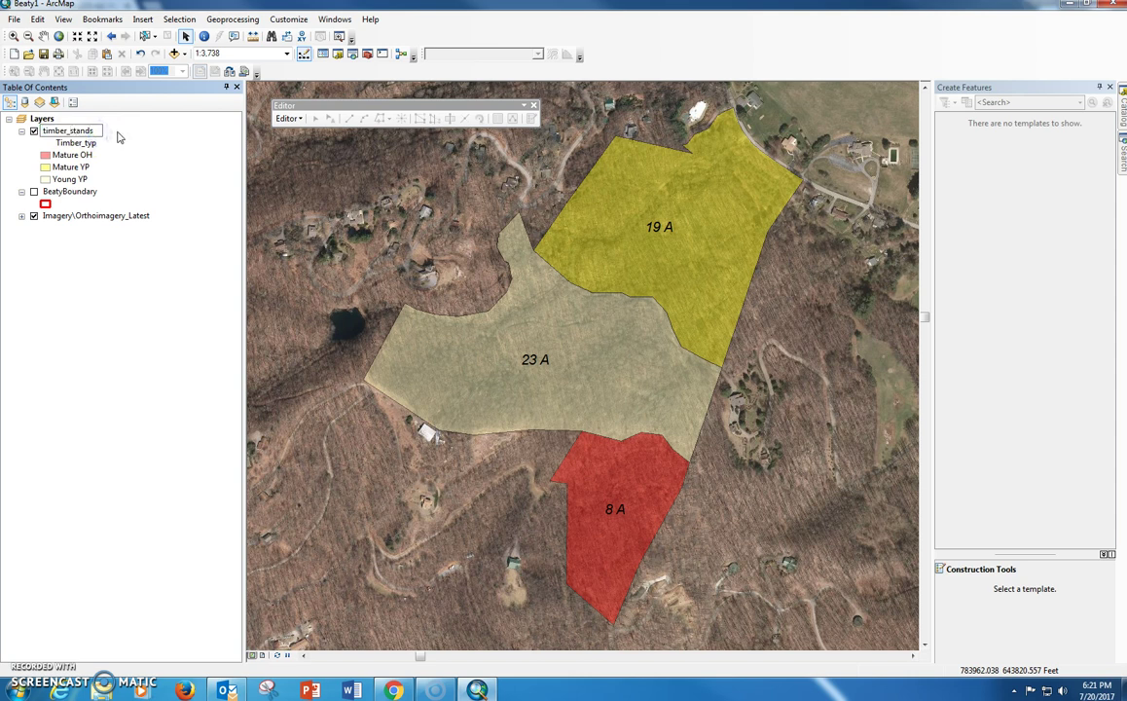
pyautogui.press('Left')
pyautogui.press('Left')
pyautogui.press('Left')
pyautogui.press('Left')
pyautogui.press('Left')
pyautogui.press('Left')
pyautogui.press('Left')
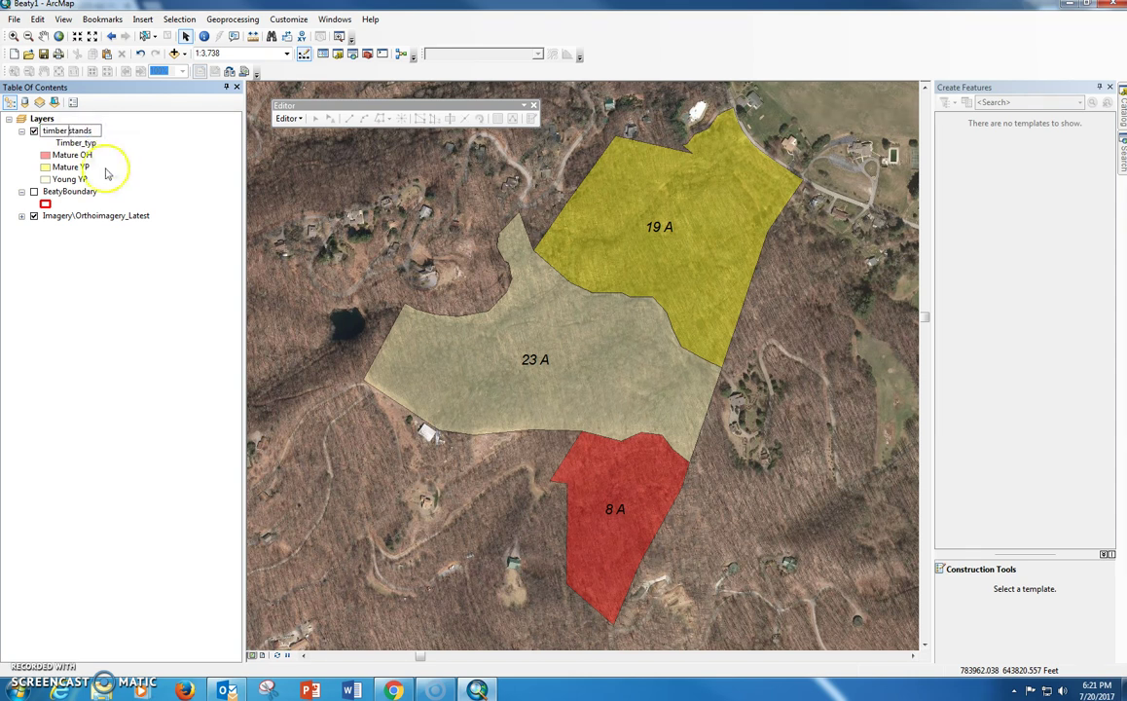
pyautogui.click(91, 144)
# - Rename the Timber_typ legend heading to 'timber type' and save the map document
pyautogui.click(90, 144)
pyautogui.click(160, 261)
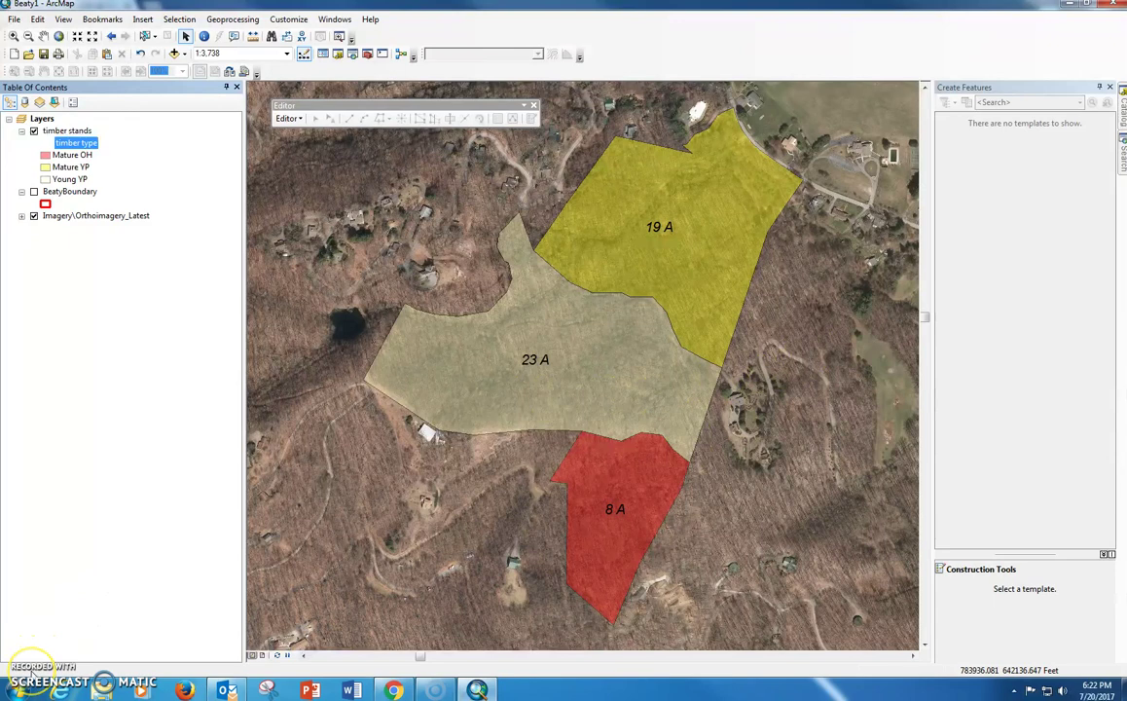
pyautogui.click(14, 19)
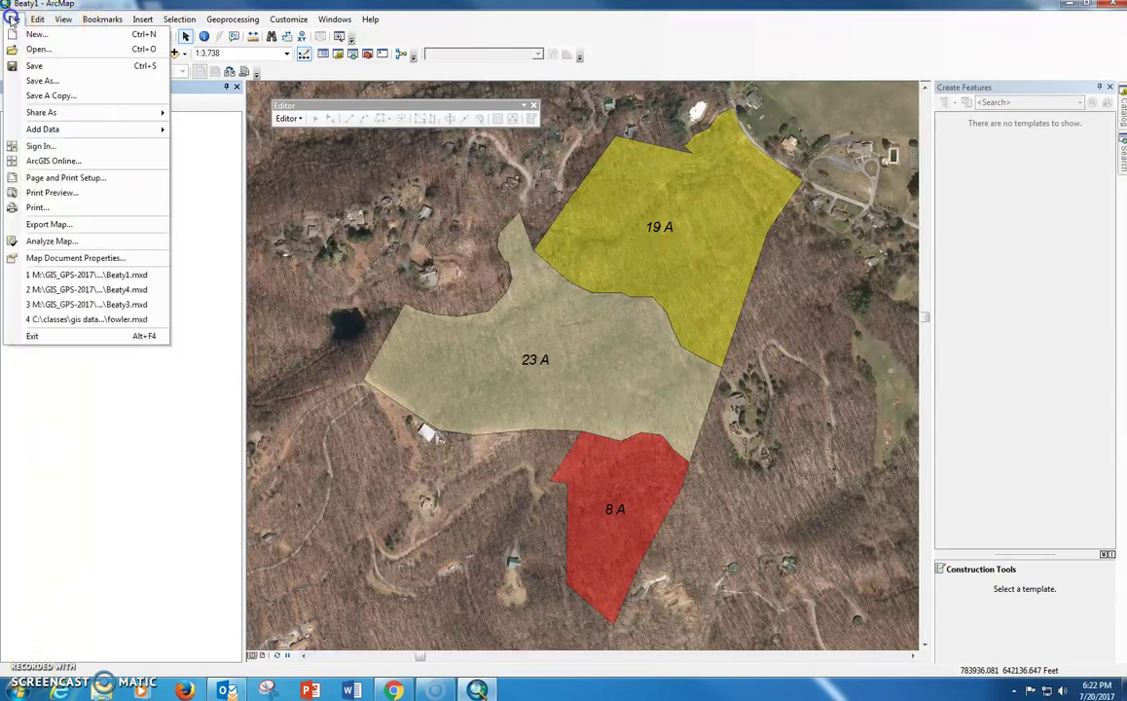
pyautogui.click(41, 66)
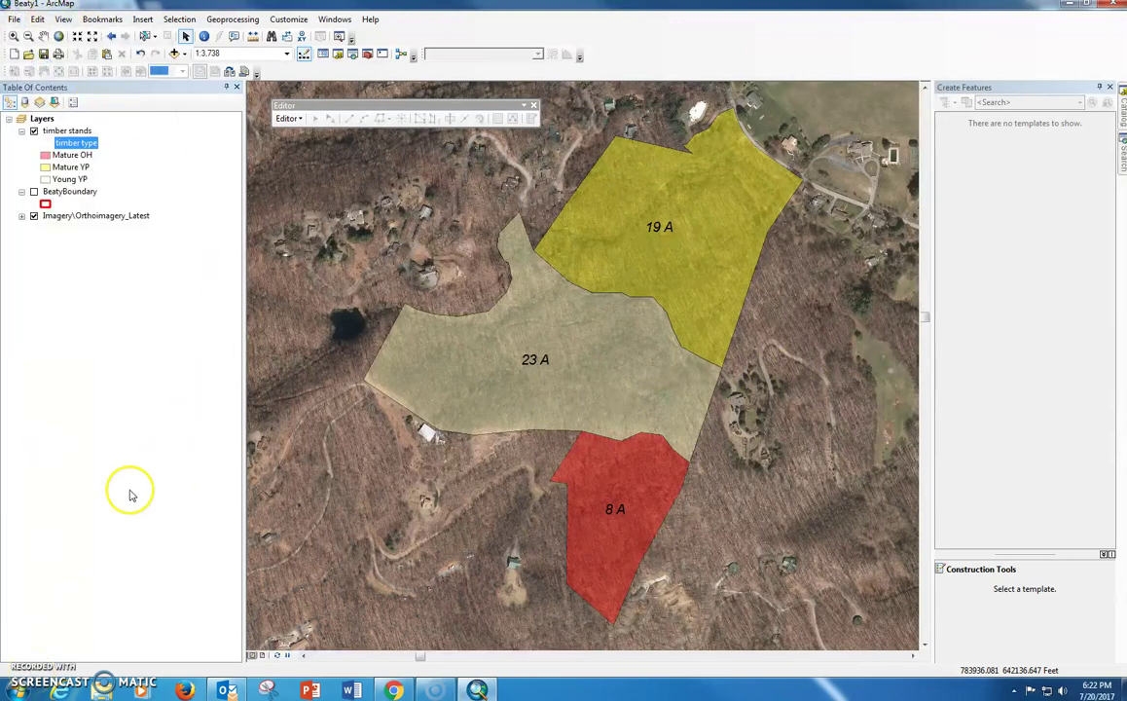